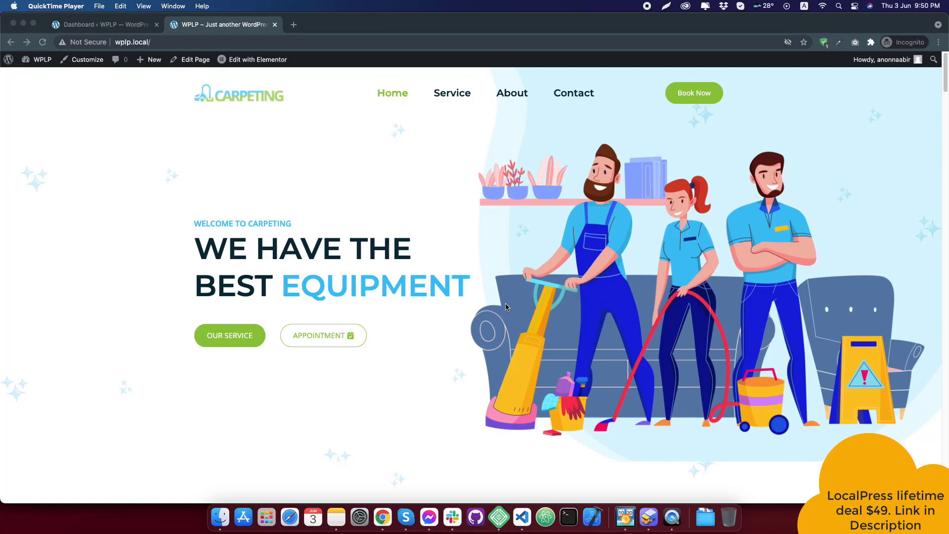
Step: Look through the live home page from the hero banner down to the Service Plans section
{"action": "scroll", "coordinate": [505, 307], "scroll_direction": "down", "scroll_amount": 20}
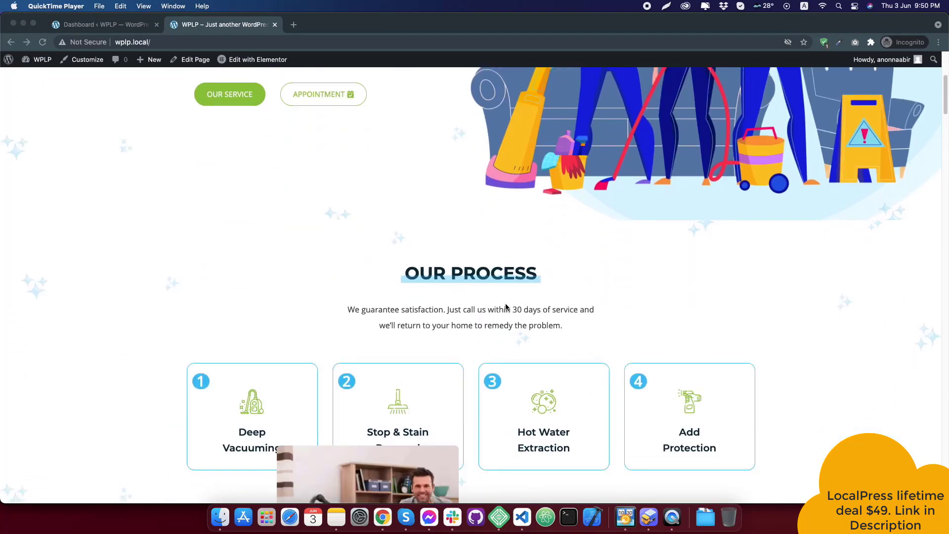
{"action": "scroll", "coordinate": [505, 306], "scroll_direction": "down", "scroll_amount": 15}
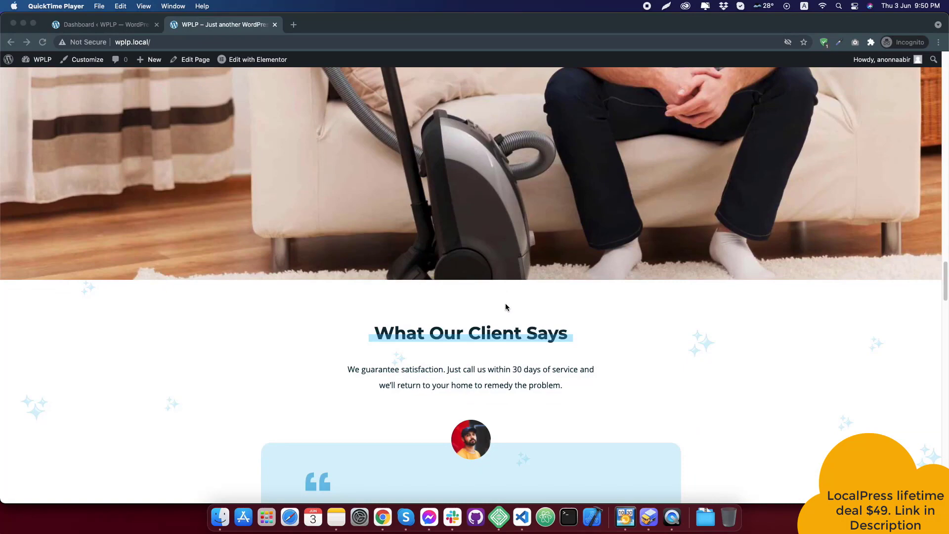
{"action": "scroll", "coordinate": [505, 306], "scroll_direction": "down", "scroll_amount": 8}
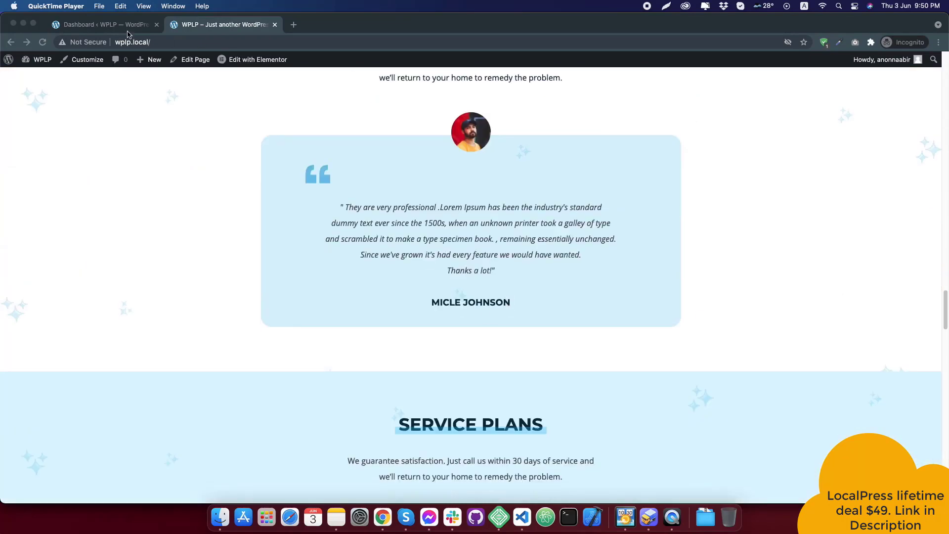
Step: Open the Header Footer & Blocks template list from the WordPress dashboard and open both HEADER and FOOTER for Elementor editing in separate tabs
{"action": "left_click", "coordinate": [102, 25]}
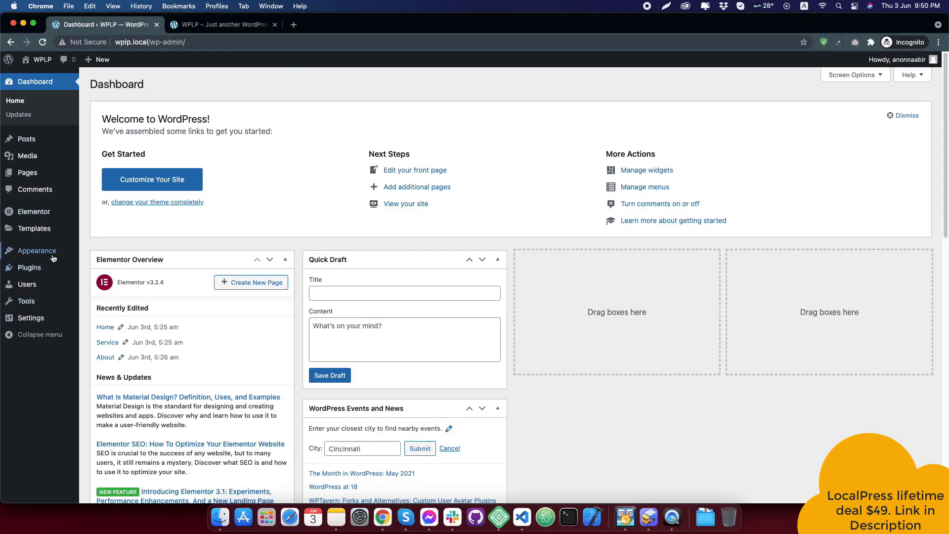
{"action": "mouse_move", "coordinate": [49, 254]}
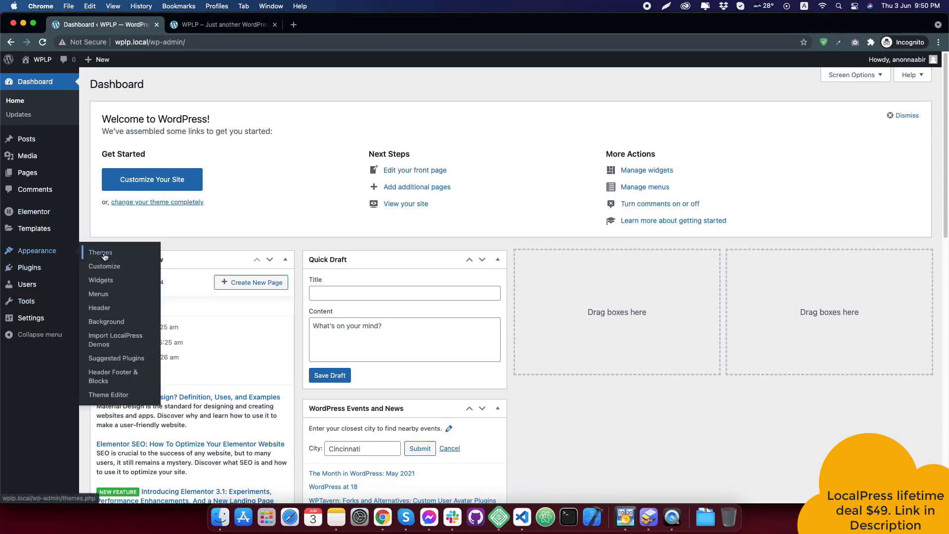
{"action": "left_click", "coordinate": [116, 376]}
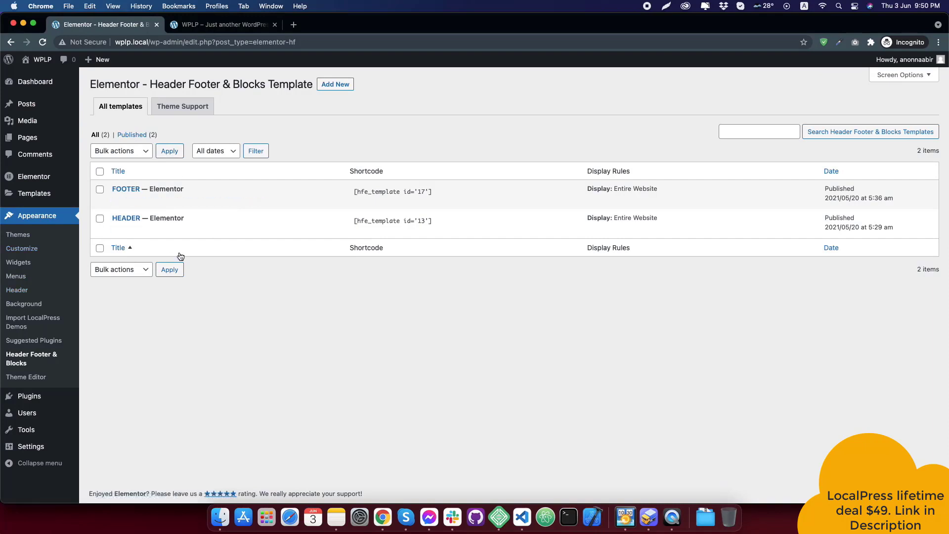
{"action": "left_click", "coordinate": [232, 230], "text": "super"}
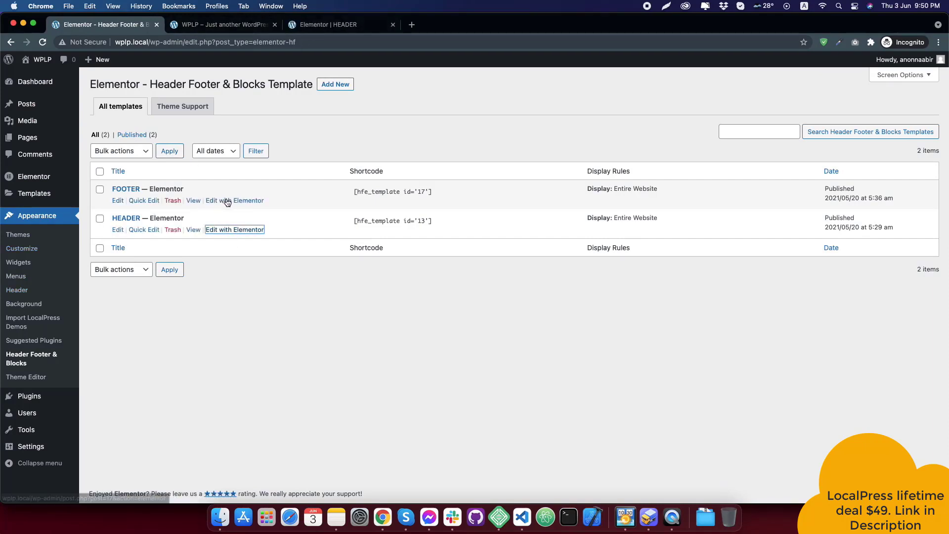
{"action": "left_click", "coordinate": [228, 201], "text": "super"}
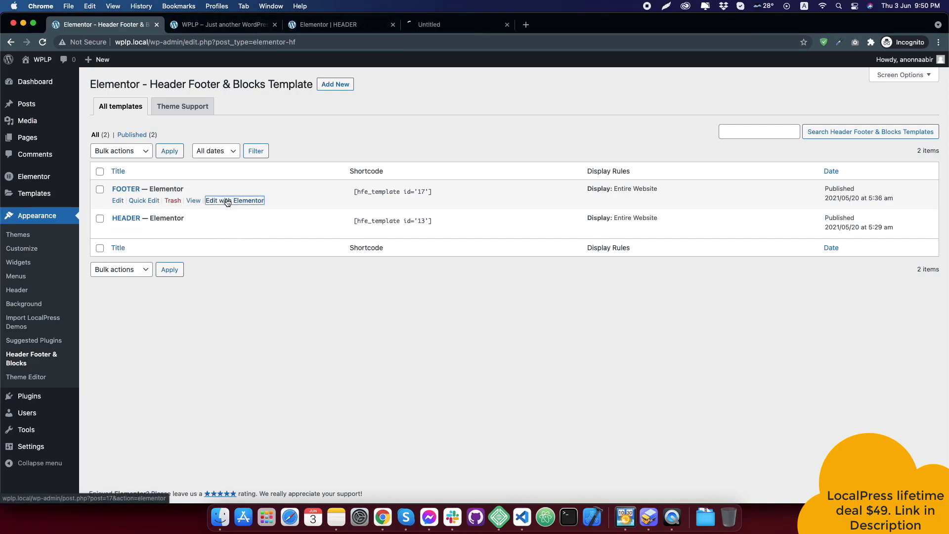
Step: In the HEADER template, examine the settings of the site logo and the navigation menu, including the available menu choices
{"action": "left_click", "coordinate": [336, 25]}
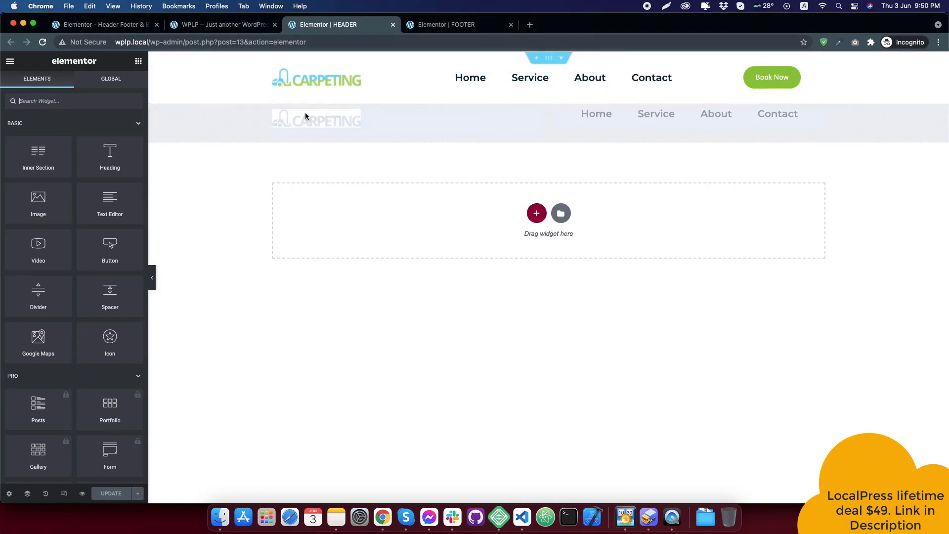
{"action": "left_click", "coordinate": [319, 81]}
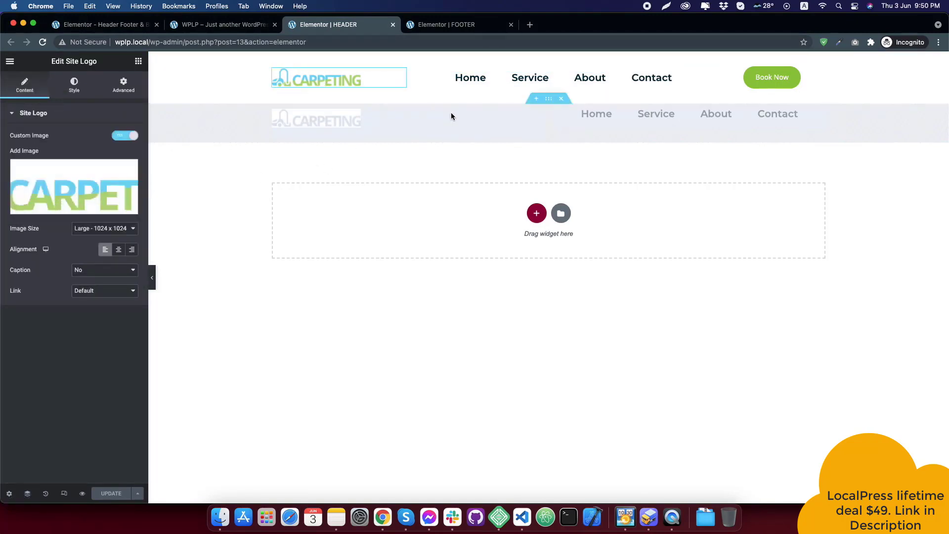
{"action": "left_click", "coordinate": [497, 79]}
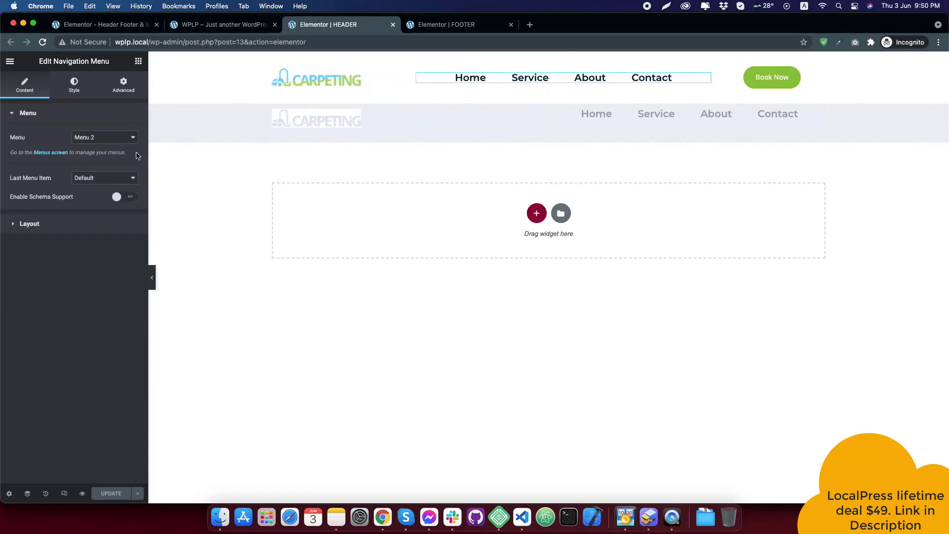
{"action": "left_click", "coordinate": [113, 139]}
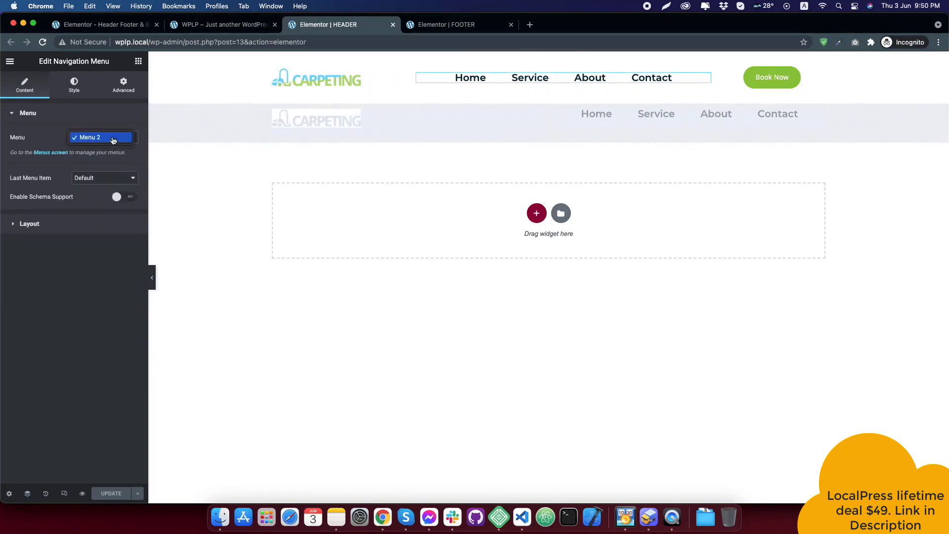
{"action": "left_click", "coordinate": [101, 114]}
Step: Open the WordPress Menus screen and check the name and structure of the menu used in the header
{"action": "left_click", "coordinate": [220, 24]}
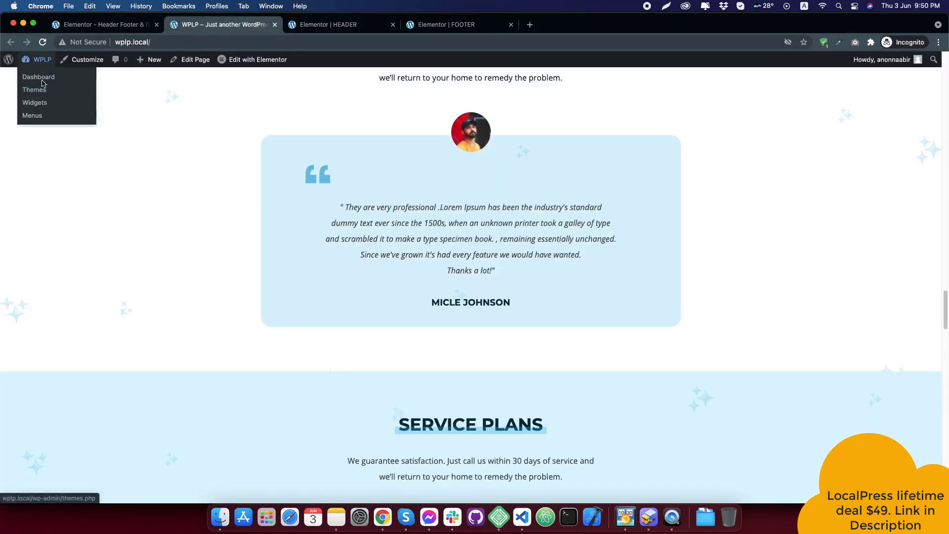
{"action": "left_click", "coordinate": [99, 24]}
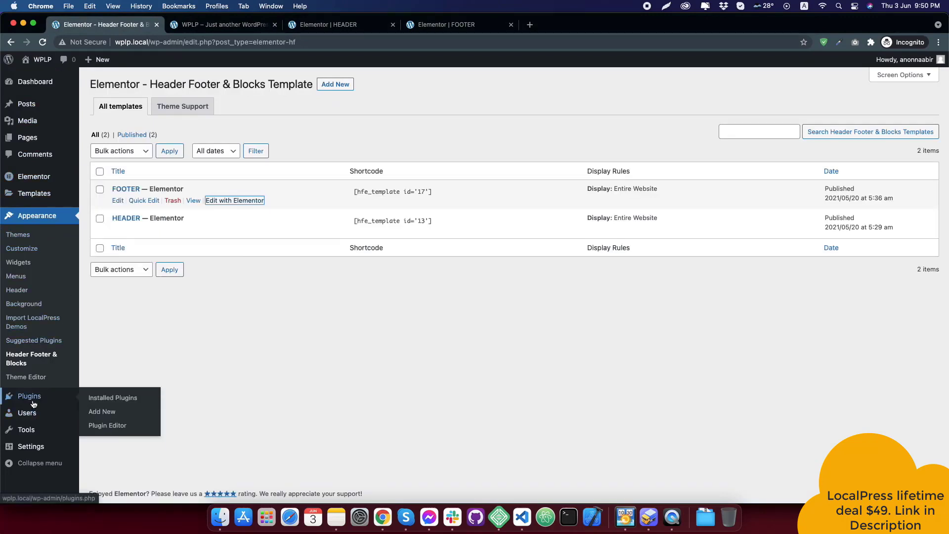
{"action": "left_click", "coordinate": [20, 280]}
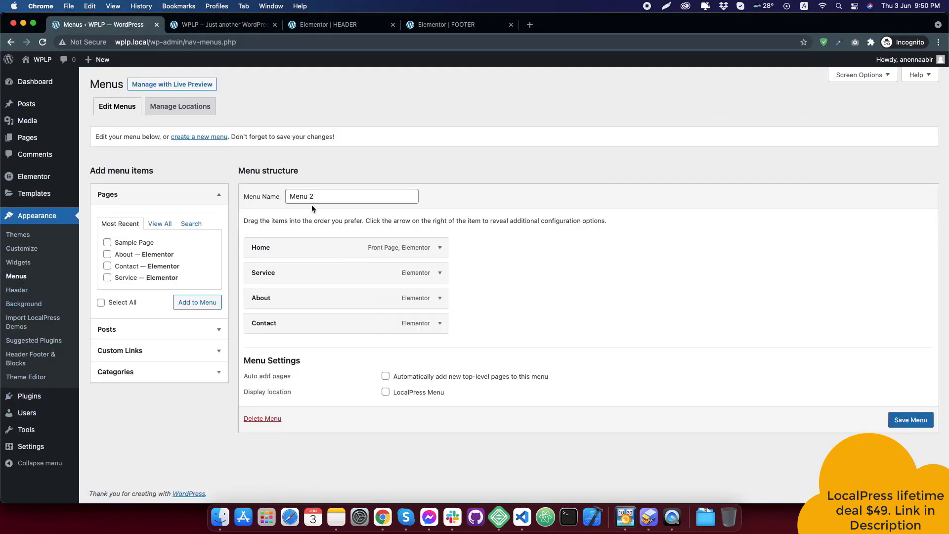
{"action": "left_click_drag", "start_coordinate": [319, 196], "coordinate": [251, 202]}
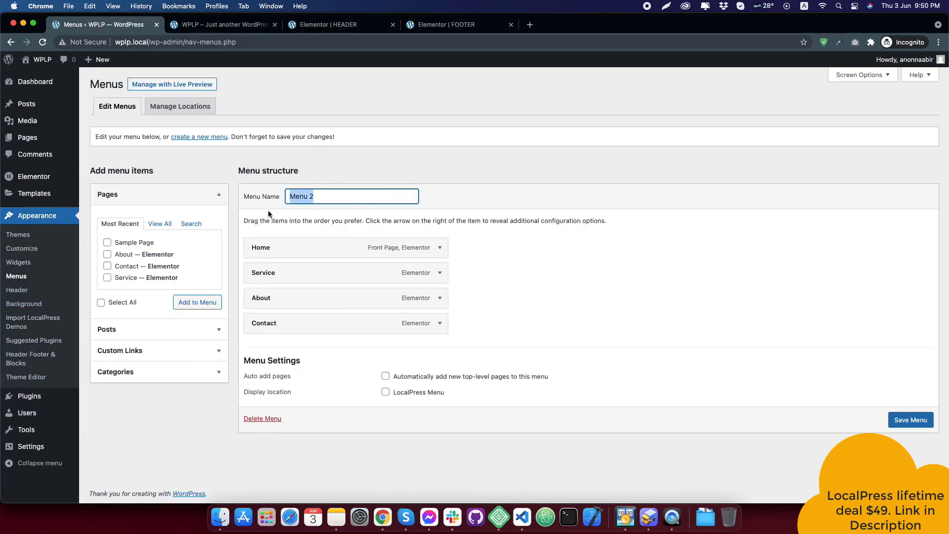
{"action": "left_click", "coordinate": [455, 197]}
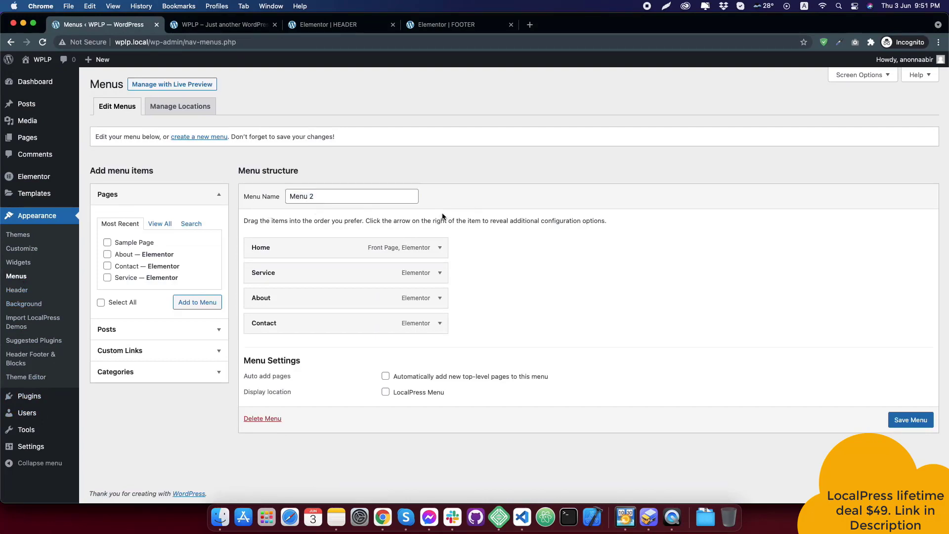
Step: Change the header's Book Now button text to "Call Us" and update the HEADER template
{"action": "left_click", "coordinate": [336, 28]}
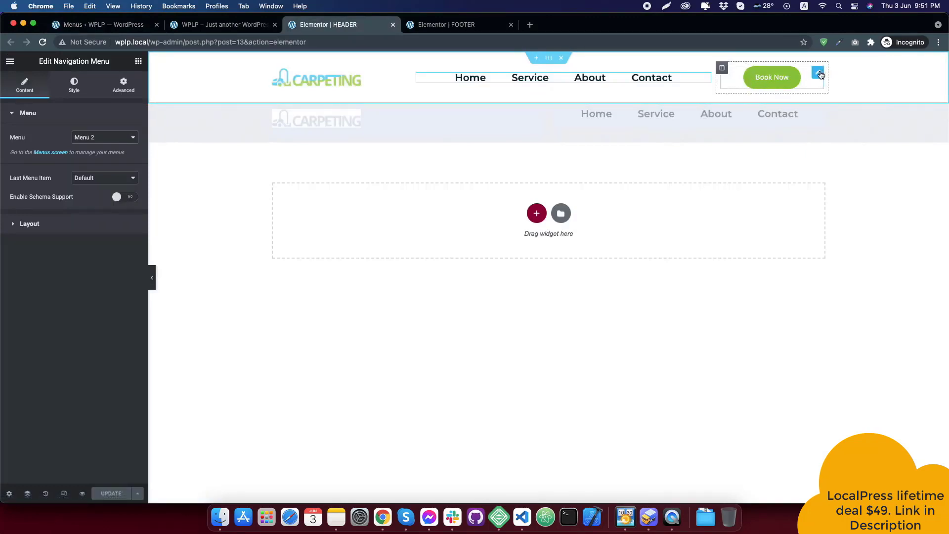
{"action": "left_click", "coordinate": [817, 72]}
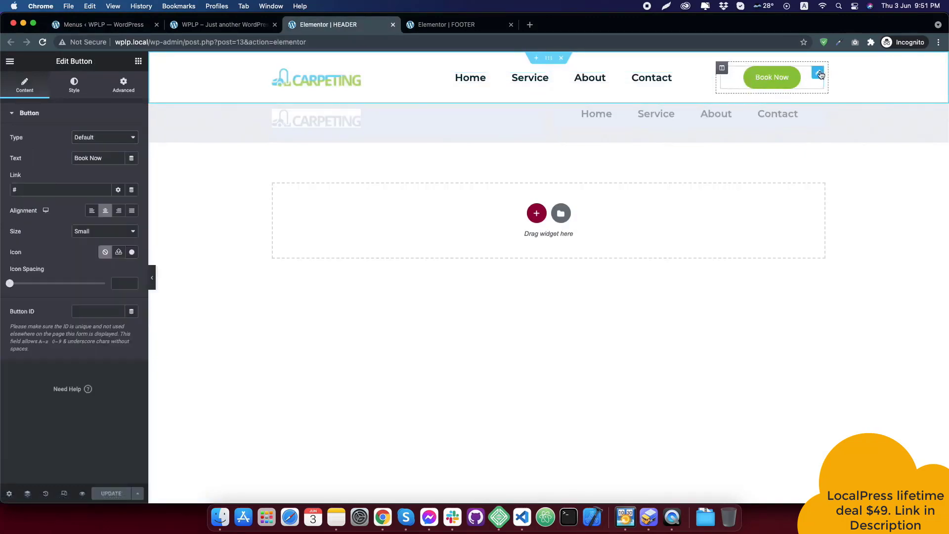
{"action": "triple_click", "coordinate": [103, 158]}
{"action": "type", "text": "Call Use"}
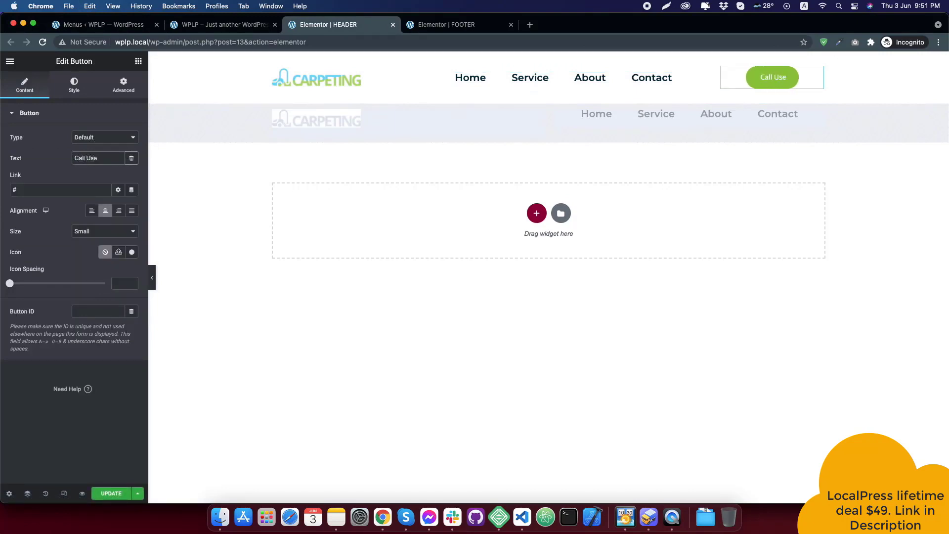
{"action": "key", "text": "BackSpace"}
{"action": "left_click", "coordinate": [106, 494]}
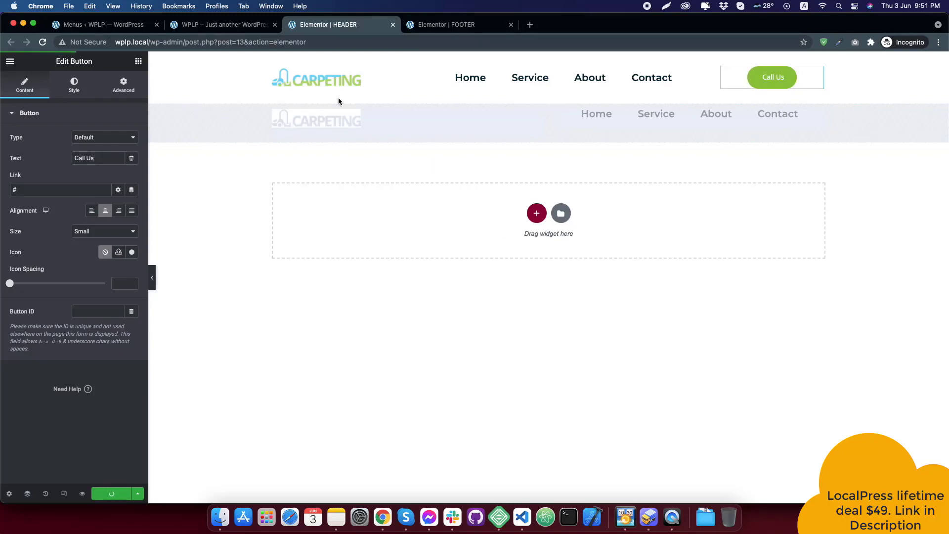
Step: Reload the live home page and check the header button's text
{"action": "left_click", "coordinate": [224, 24]}
{"action": "scroll", "coordinate": [490, 156], "scroll_direction": "up", "scroll_amount": 5}
{"action": "scroll", "coordinate": [490, 156], "scroll_direction": "up", "scroll_amount": 10}
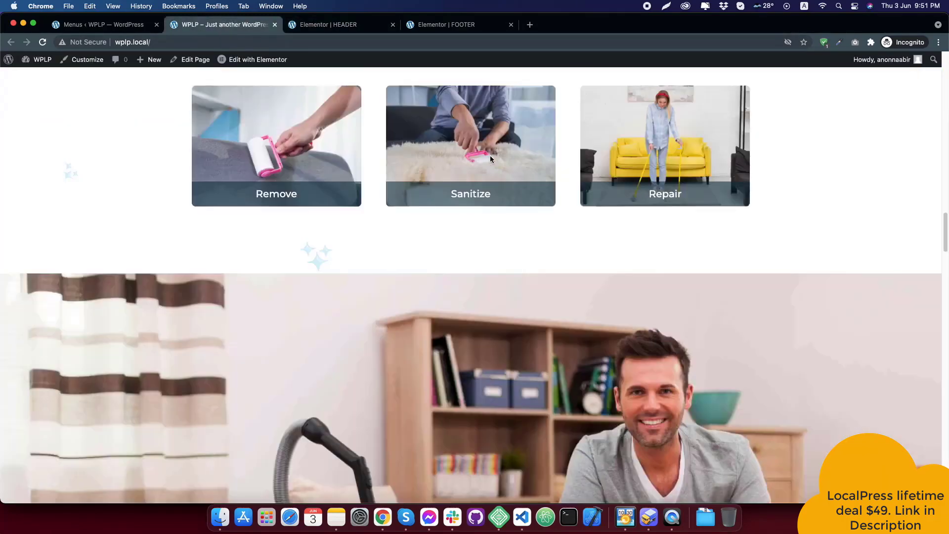
{"action": "key", "text": "super+r"}
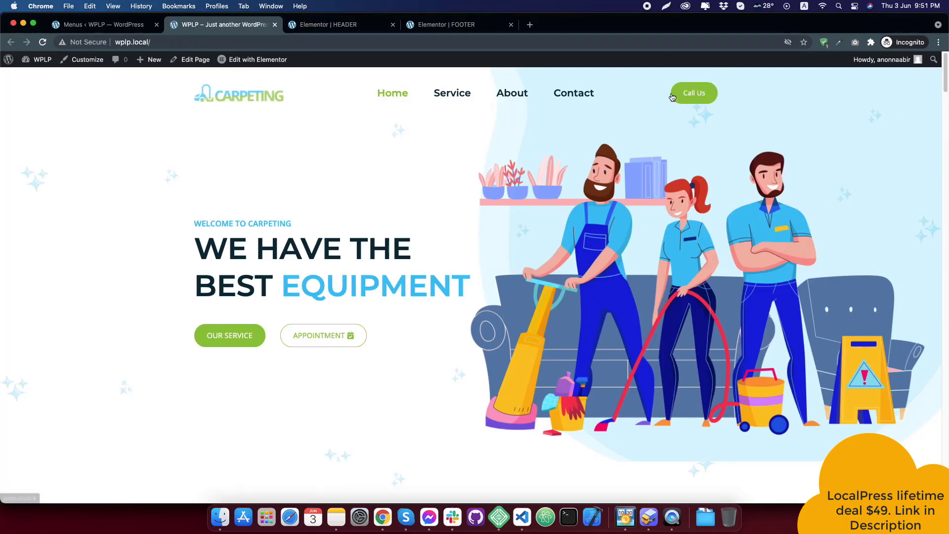
Step: In the FOOTER template, examine the settings of the site logo, social icons and navigation menu, and browse the available widgets
{"action": "left_click", "coordinate": [459, 24]}
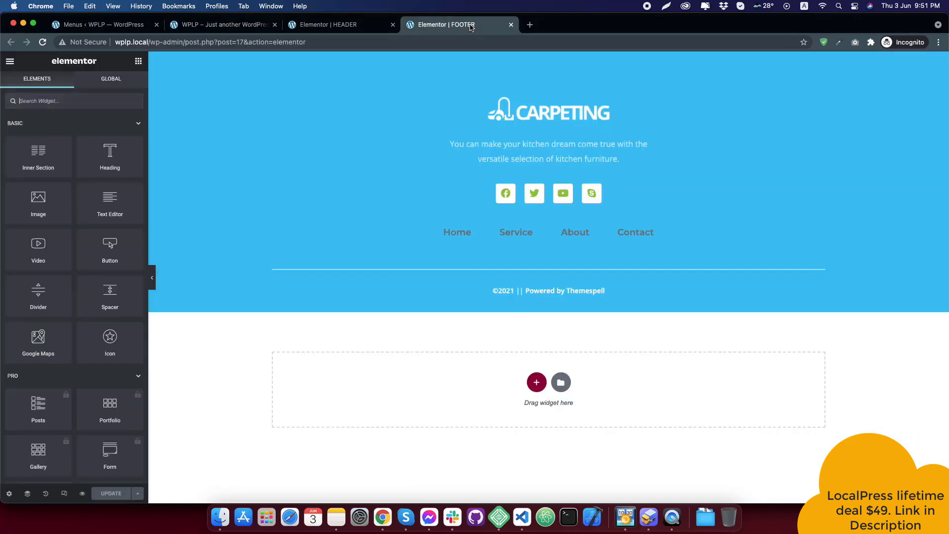
{"action": "left_click", "coordinate": [355, 25]}
{"action": "left_click", "coordinate": [430, 24]}
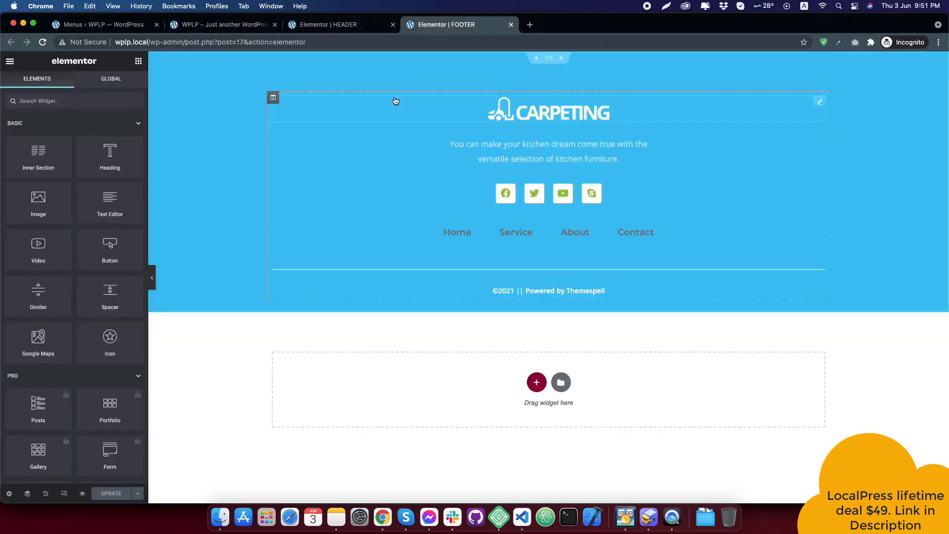
{"action": "left_click", "coordinate": [531, 110]}
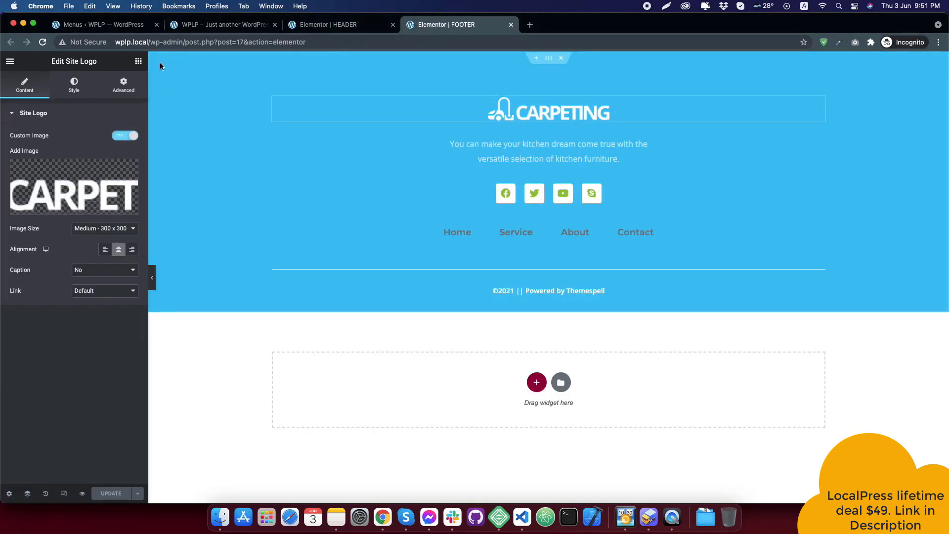
{"action": "left_click", "coordinate": [139, 60]}
{"action": "scroll", "coordinate": [107, 295], "scroll_direction": "down", "scroll_amount": 20}
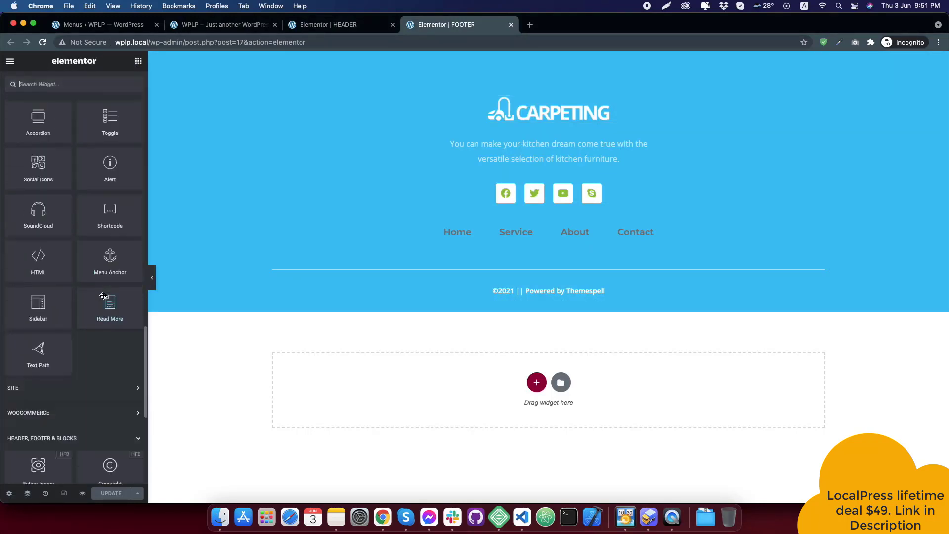
{"action": "scroll", "coordinate": [103, 296], "scroll_direction": "up", "scroll_amount": 20}
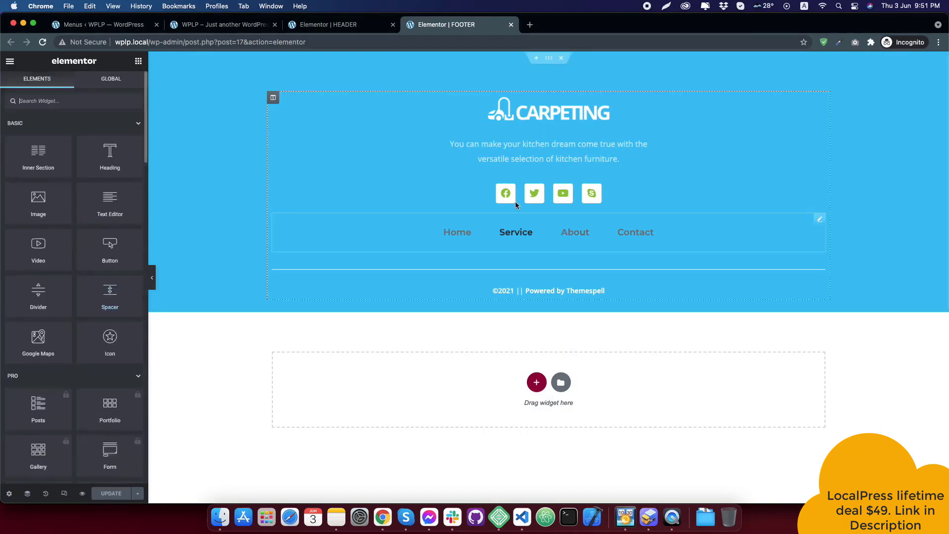
{"action": "left_click", "coordinate": [467, 192]}
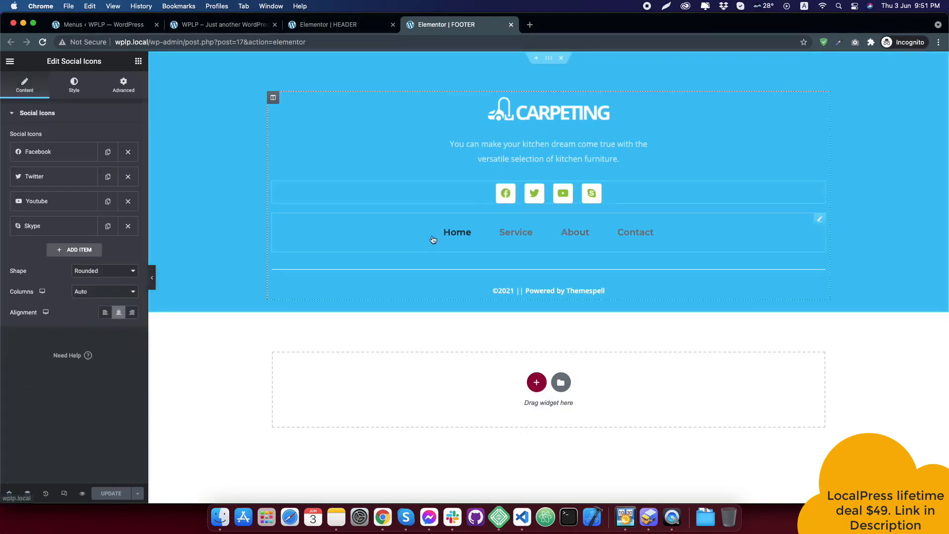
{"action": "left_click", "coordinate": [411, 241]}
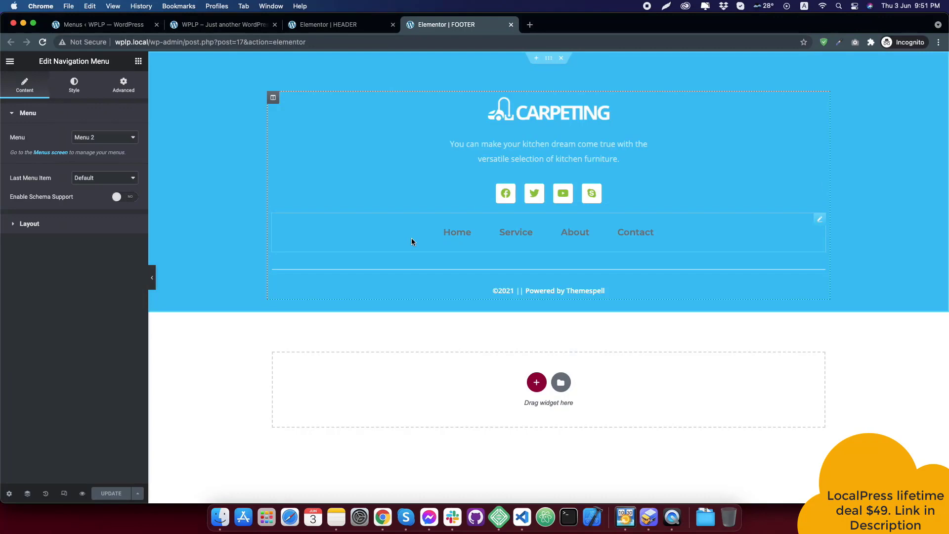
Step: Change the footer section's background color to bright green and update the FOOTER template
{"action": "left_click", "coordinate": [549, 58]}
{"action": "left_click", "coordinate": [73, 85]}
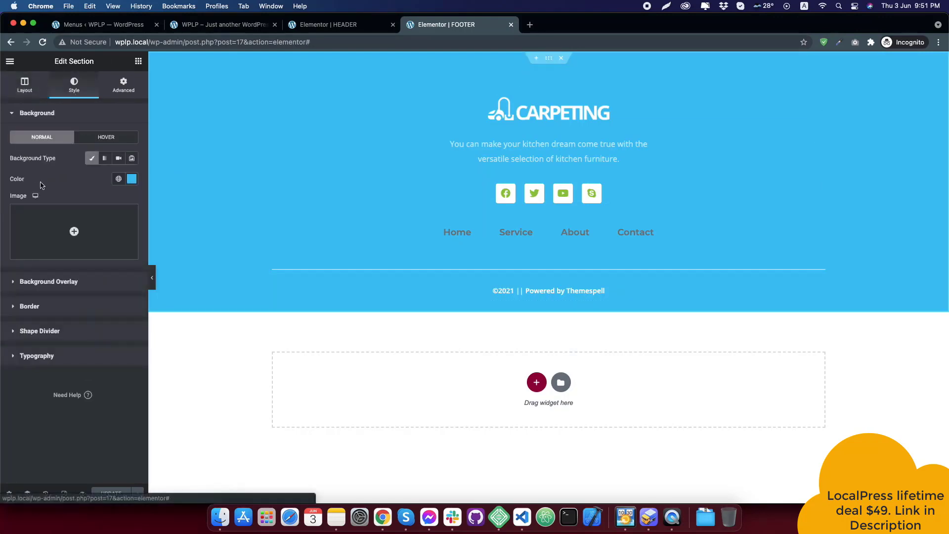
{"action": "left_click", "coordinate": [132, 178]}
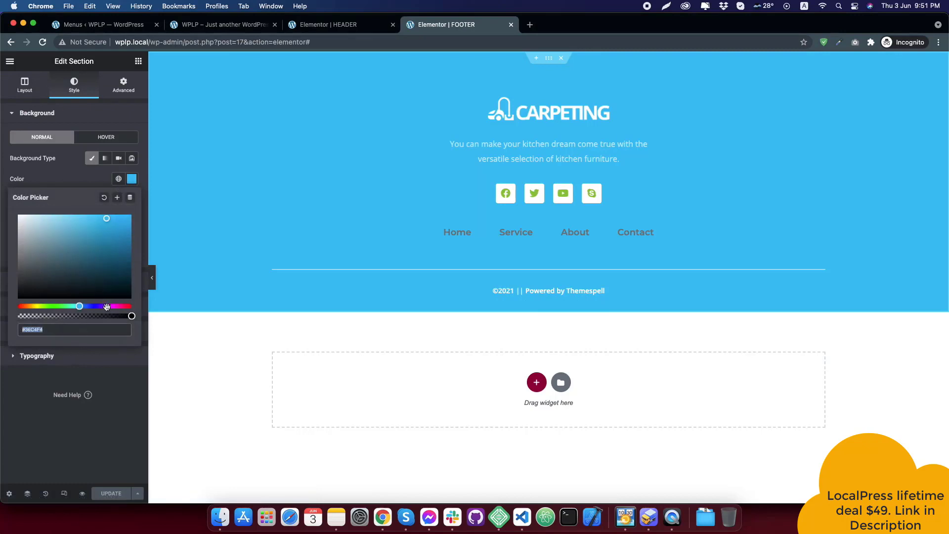
{"action": "left_click", "coordinate": [59, 306]}
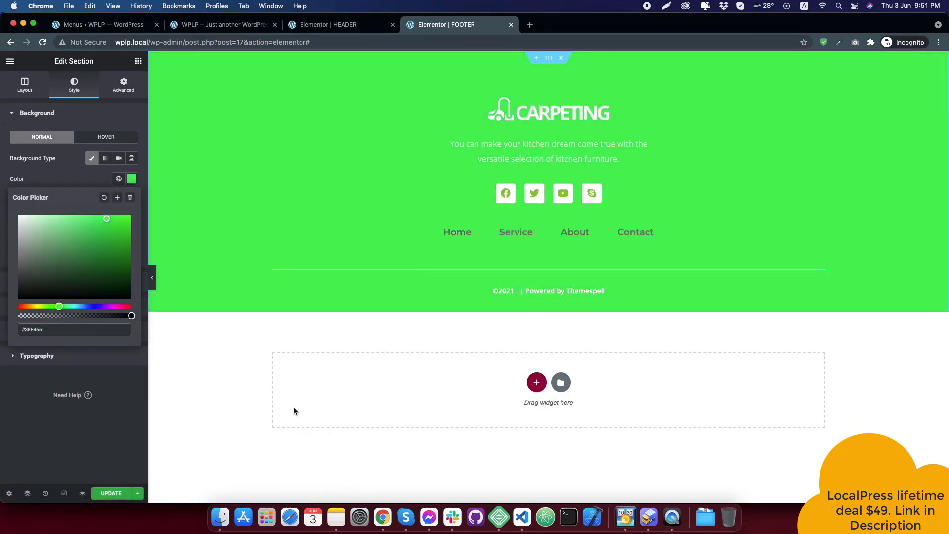
{"action": "left_click", "coordinate": [111, 493]}
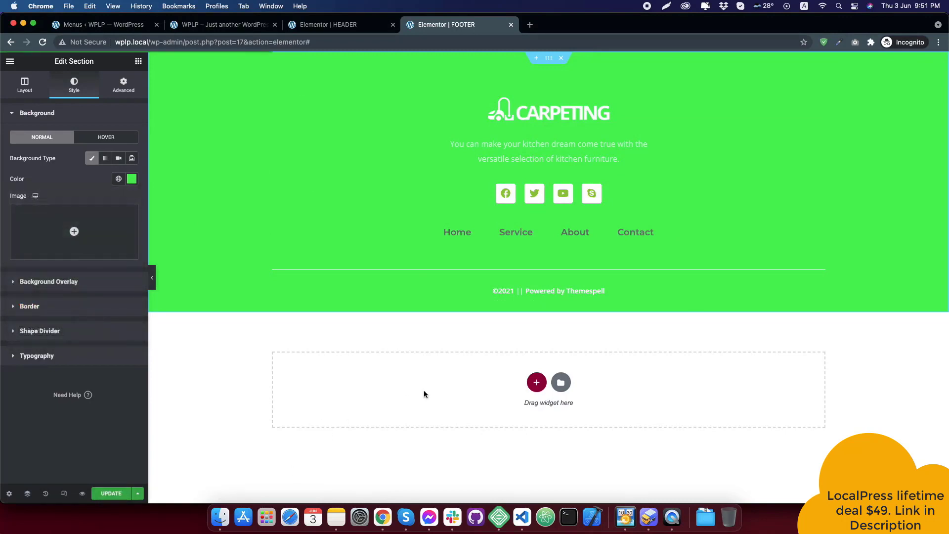
Step: Reload the live home page and check the footer's background color
{"action": "left_click", "coordinate": [180, 22]}
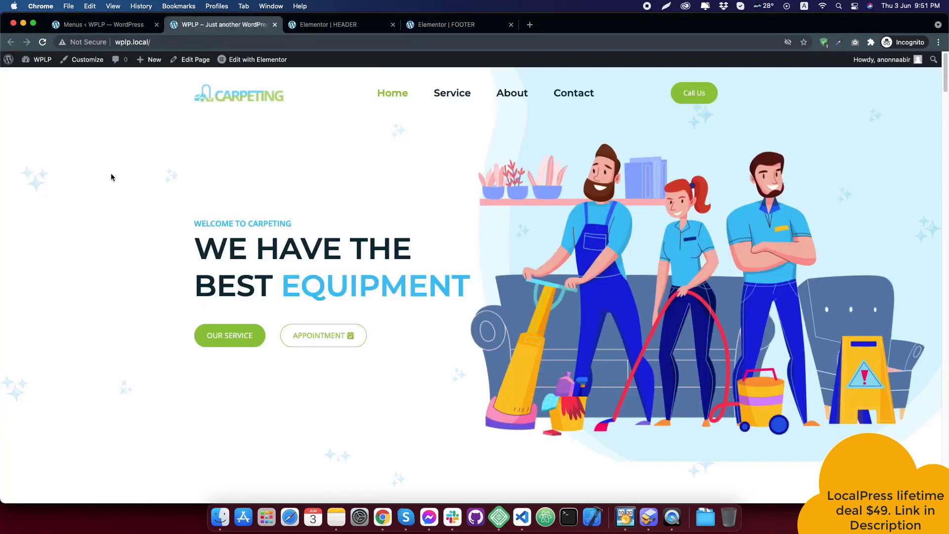
{"action": "key", "text": "super+r"}
{"action": "scroll", "coordinate": [112, 177], "scroll_direction": "down", "scroll_amount": 20}
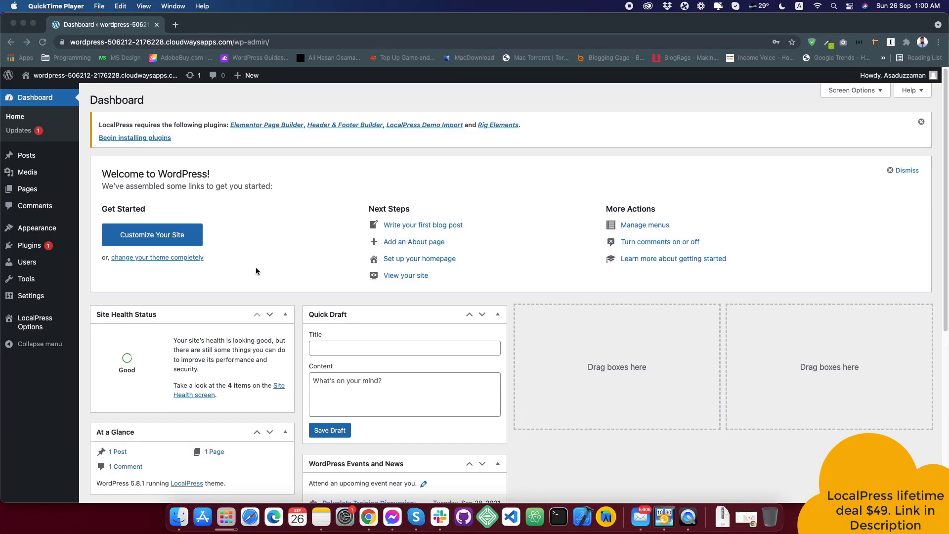
Step: Open the White Labeling settings of LocalPress Options and switch Enable White Labeling off and back on
{"action": "left_click", "coordinate": [30, 442]}
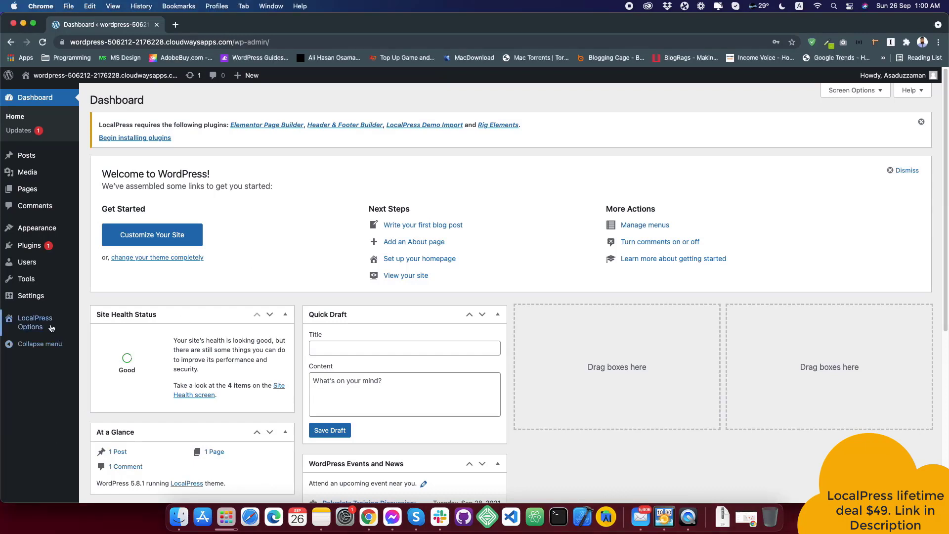
{"action": "mouse_move", "coordinate": [49, 328]}
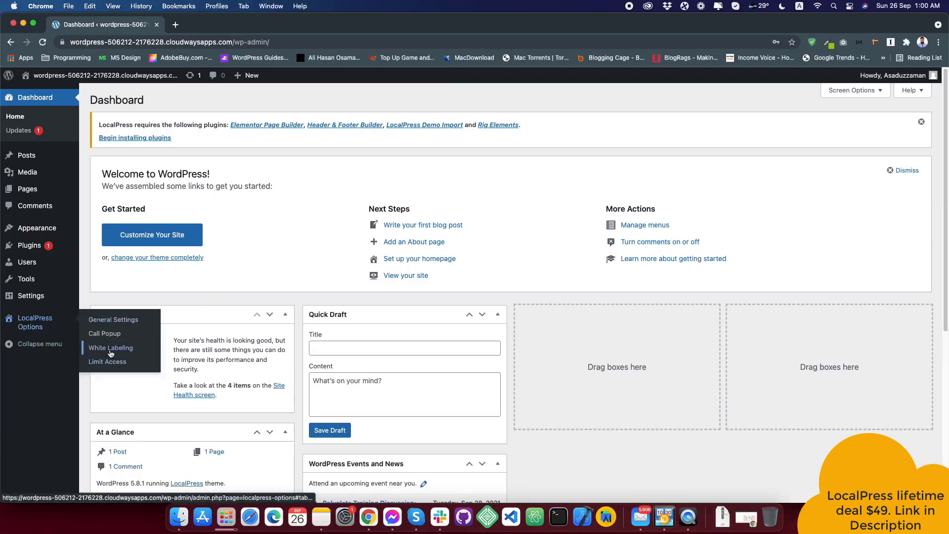
{"action": "left_click", "coordinate": [111, 348]}
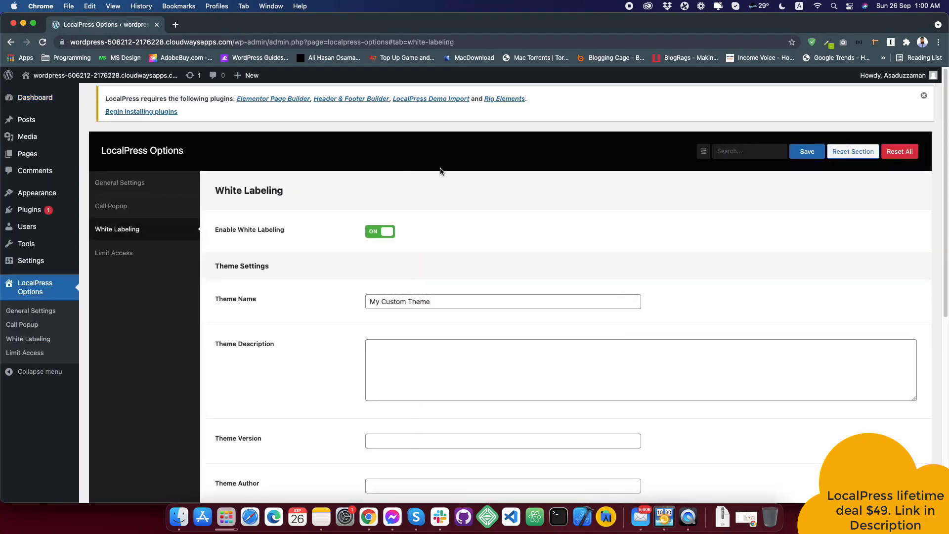
{"action": "left_click", "coordinate": [373, 234]}
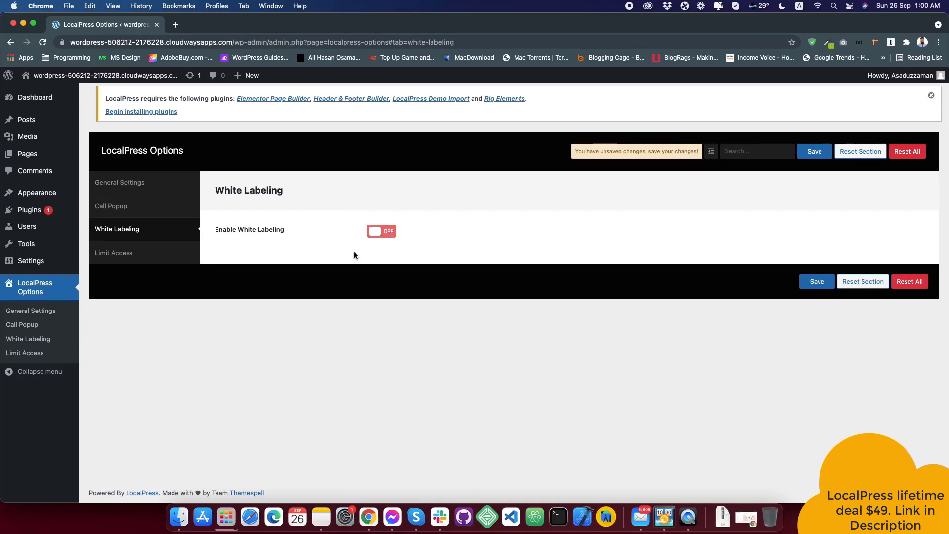
{"action": "left_click", "coordinate": [383, 235]}
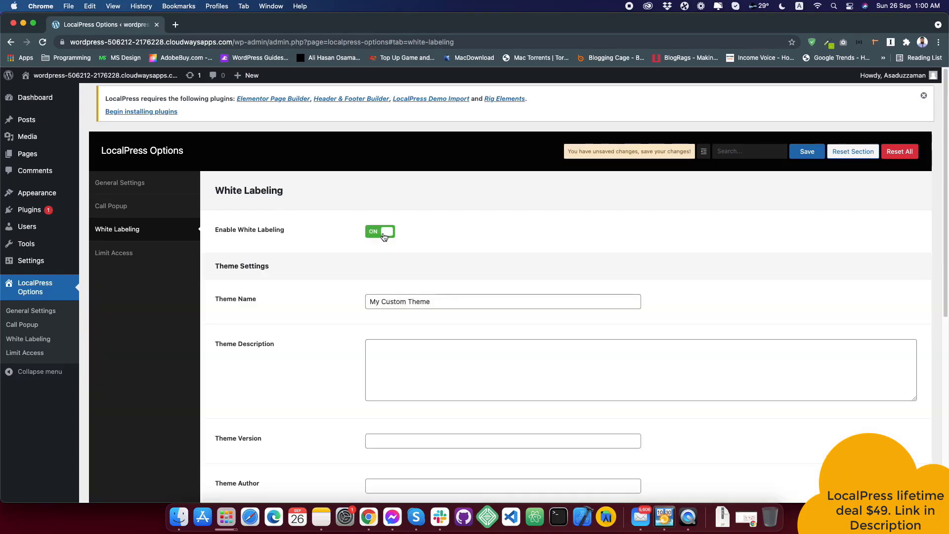
Step: Examine the theme fields offered under the white labeling Theme Settings, such as name, description, version, author and screenshot
{"action": "scroll", "coordinate": [312, 247], "scroll_direction": "down", "scroll_amount": 5}
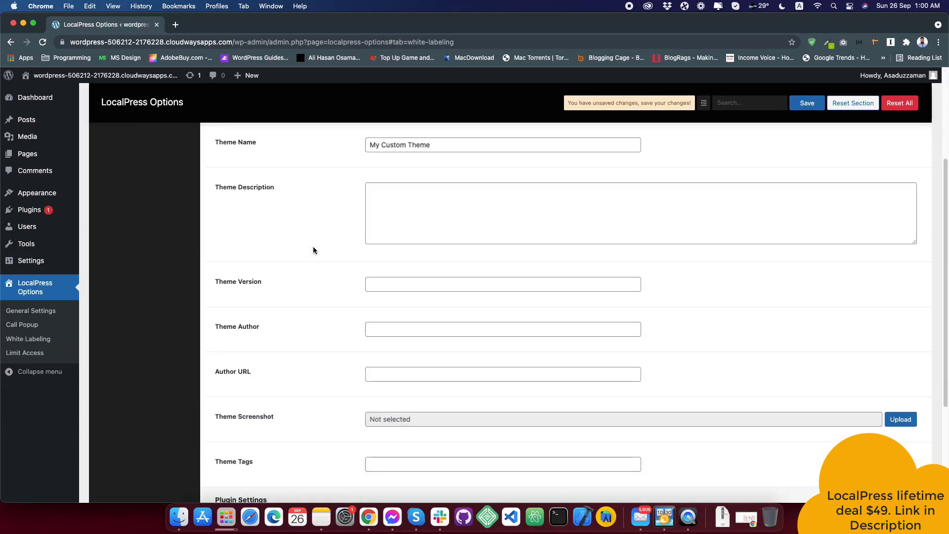
{"action": "scroll", "coordinate": [313, 250], "scroll_direction": "up", "scroll_amount": 2}
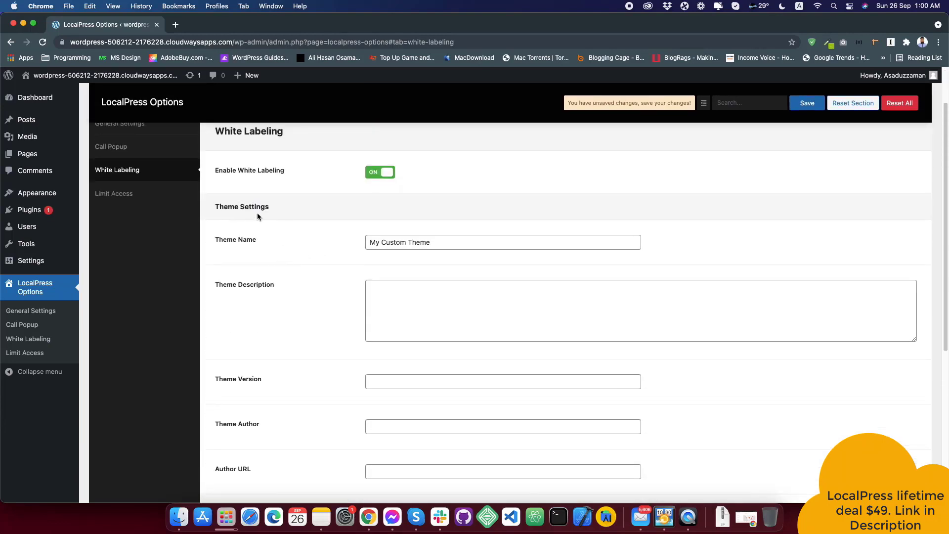
{"action": "triple_click", "coordinate": [237, 206]}
{"action": "left_click", "coordinate": [266, 249]}
{"action": "left_click", "coordinate": [443, 327]}
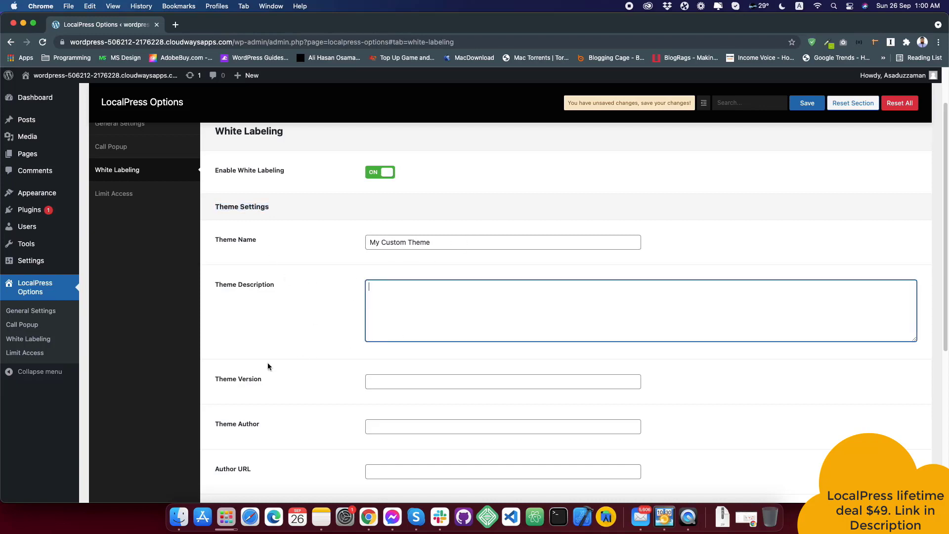
{"action": "left_click", "coordinate": [393, 385]}
{"action": "key", "text": "Tab"}
{"action": "scroll", "coordinate": [324, 427], "scroll_direction": "down", "scroll_amount": 4}
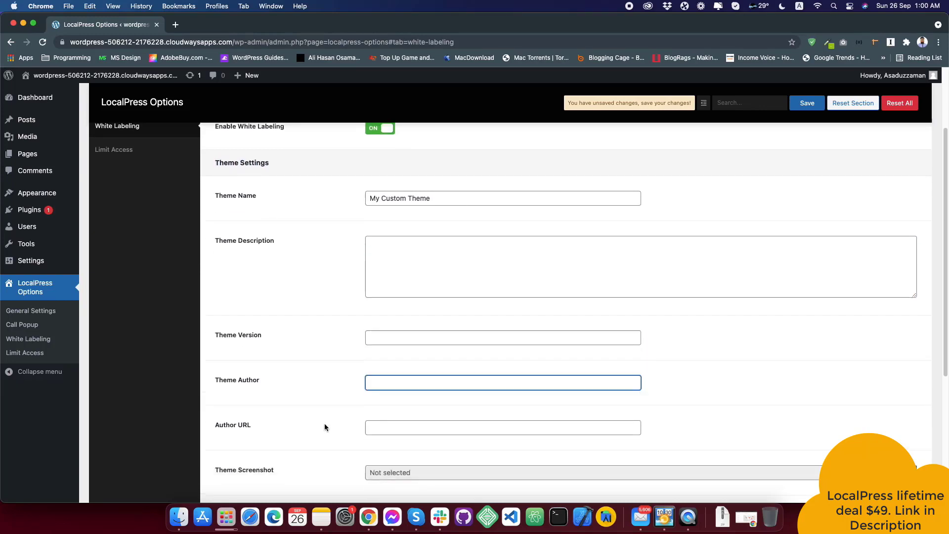
{"action": "scroll", "coordinate": [325, 426], "scroll_direction": "up", "scroll_amount": 5}
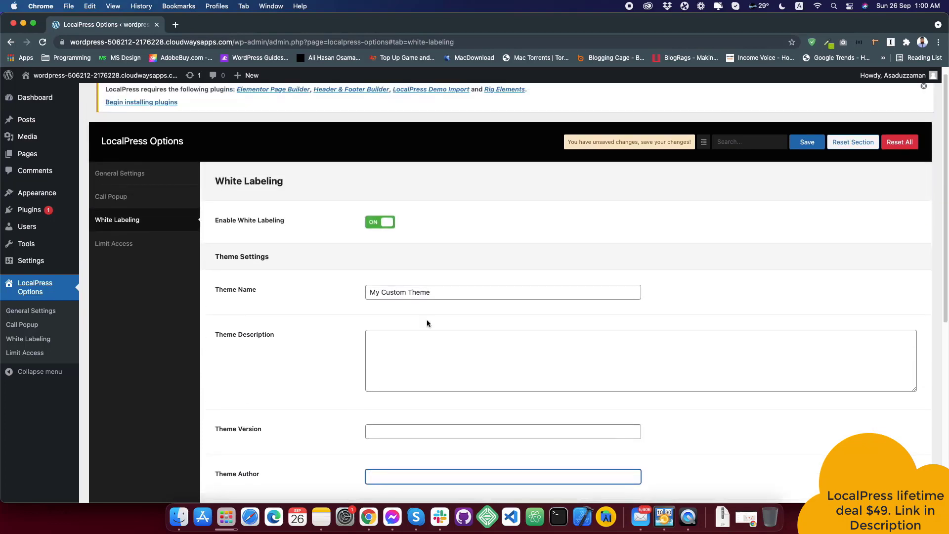
Step: Enter "The description of custom theme" as the theme description and set the theme version to 1.0
{"action": "left_click", "coordinate": [440, 291]}
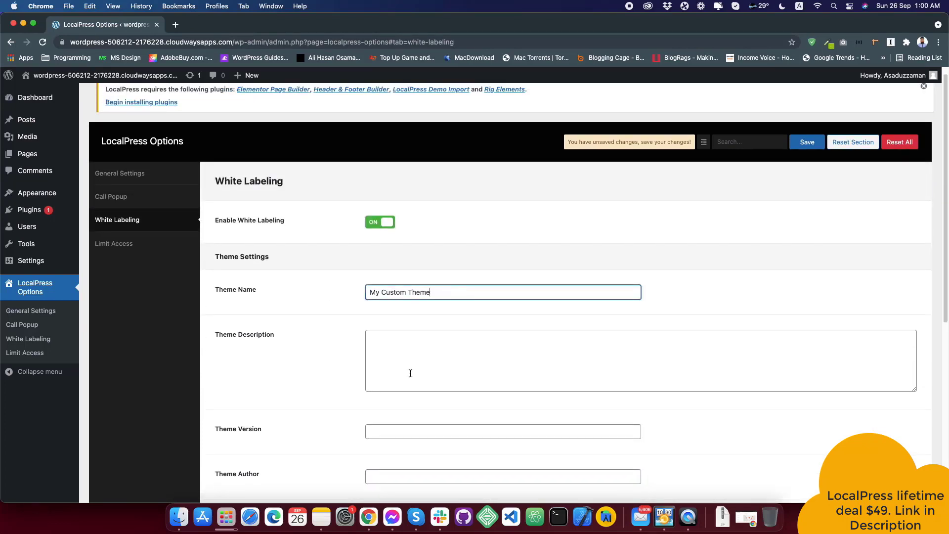
{"action": "left_click", "coordinate": [400, 388]}
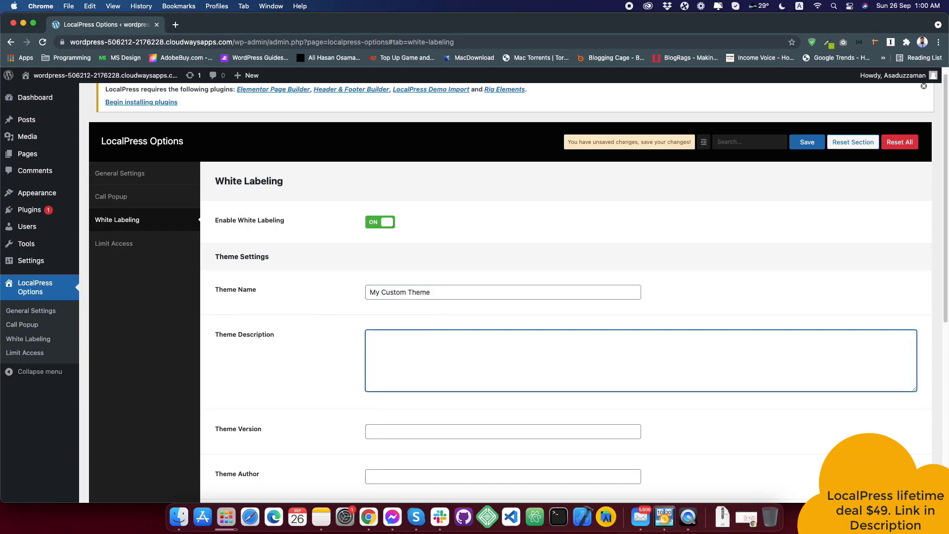
{"action": "type", "text": "The description of custom theme"}
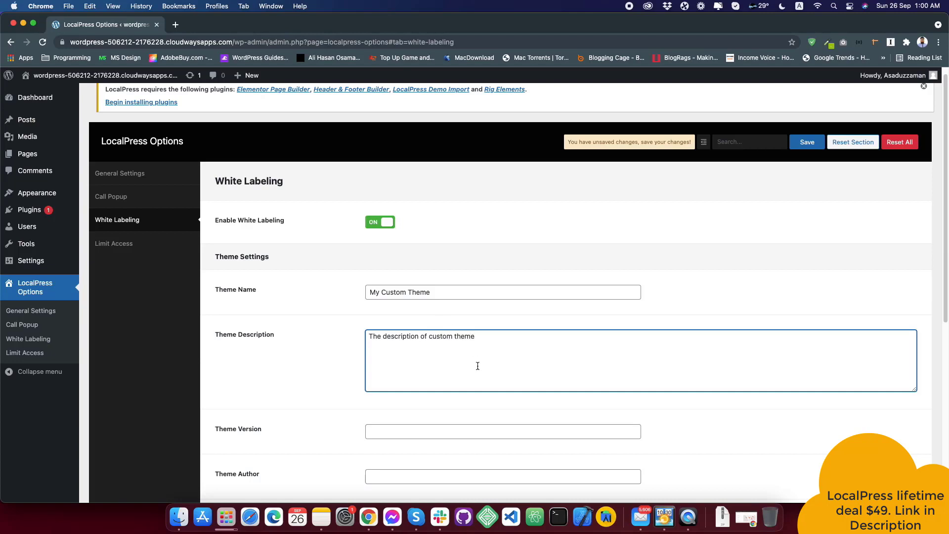
{"action": "scroll", "coordinate": [477, 365], "scroll_direction": "down", "scroll_amount": 1}
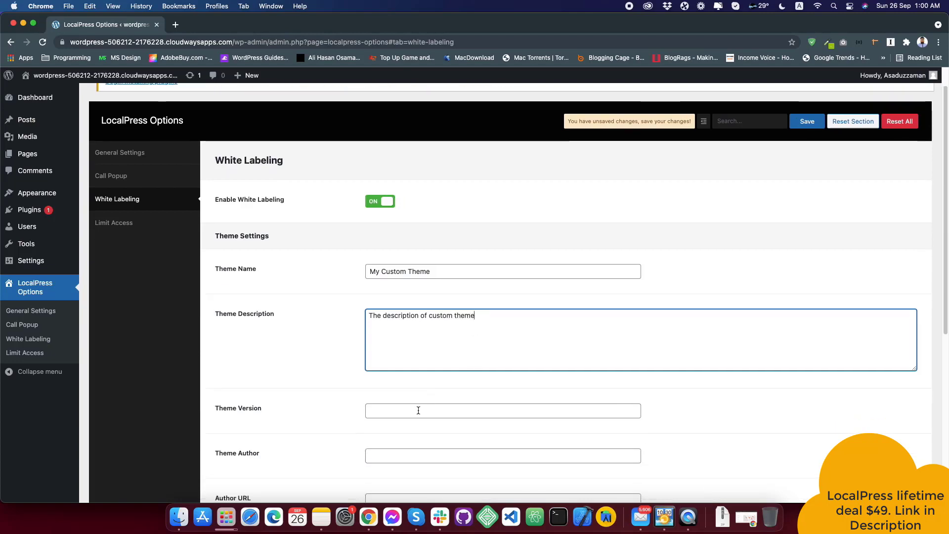
{"action": "left_click", "coordinate": [415, 410]}
{"action": "type", "text": "1"}
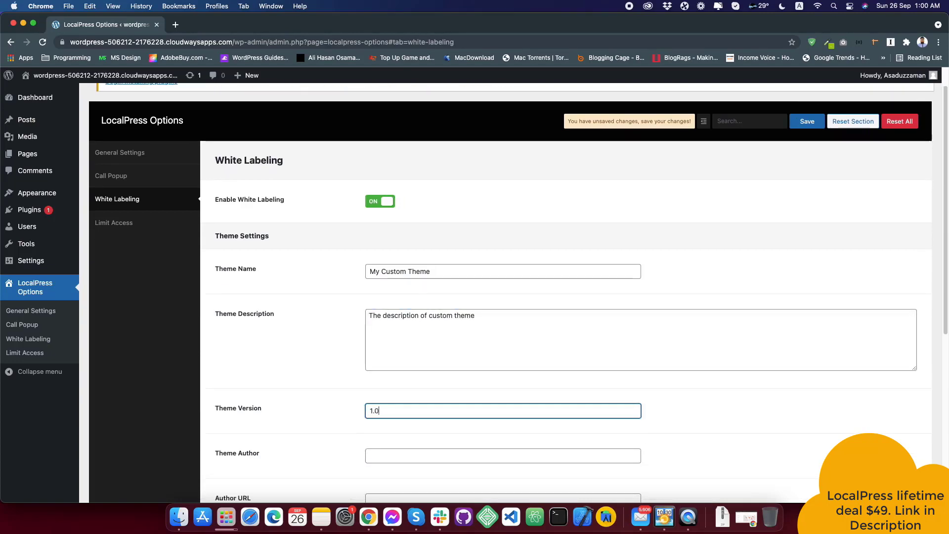
{"action": "type", "text": ".0"}
{"action": "scroll", "coordinate": [698, 300], "scroll_direction": "down", "scroll_amount": 1}
{"action": "left_click", "coordinate": [375, 445]}
{"action": "scroll", "coordinate": [346, 439], "scroll_direction": "down", "scroll_amount": 4}
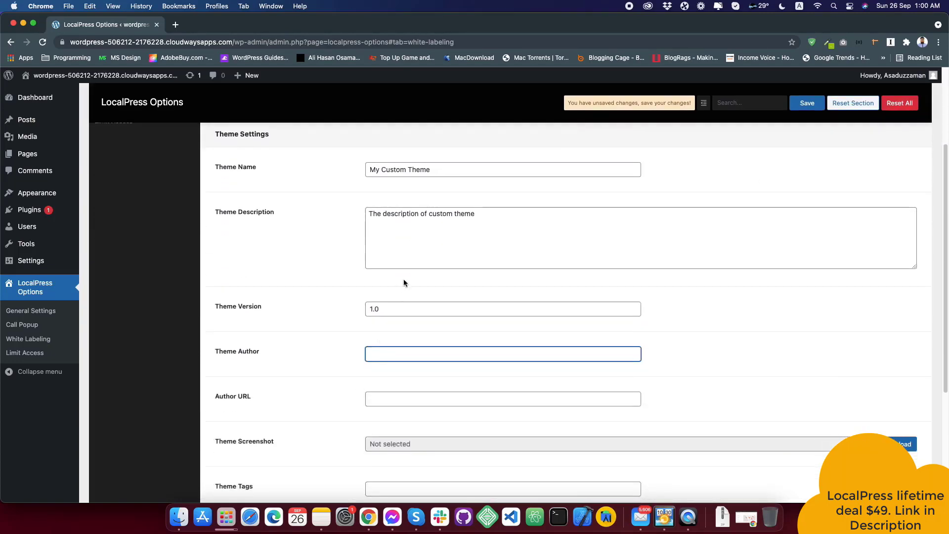
{"action": "type", "text": "Abir"}
{"action": "scroll", "coordinate": [390, 318], "scroll_direction": "down", "scroll_amount": 4}
{"action": "left_click", "coordinate": [390, 317]}
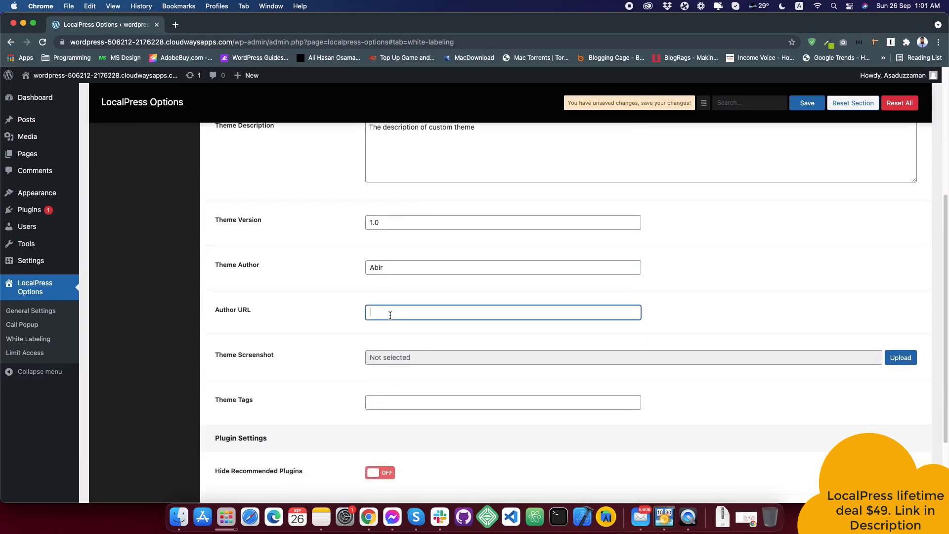
{"action": "type", "text": "https://example.com"}
Step: Upload themespell_new.png from the Desktop and use it as the theme screenshot
{"action": "left_click", "coordinate": [904, 358]}
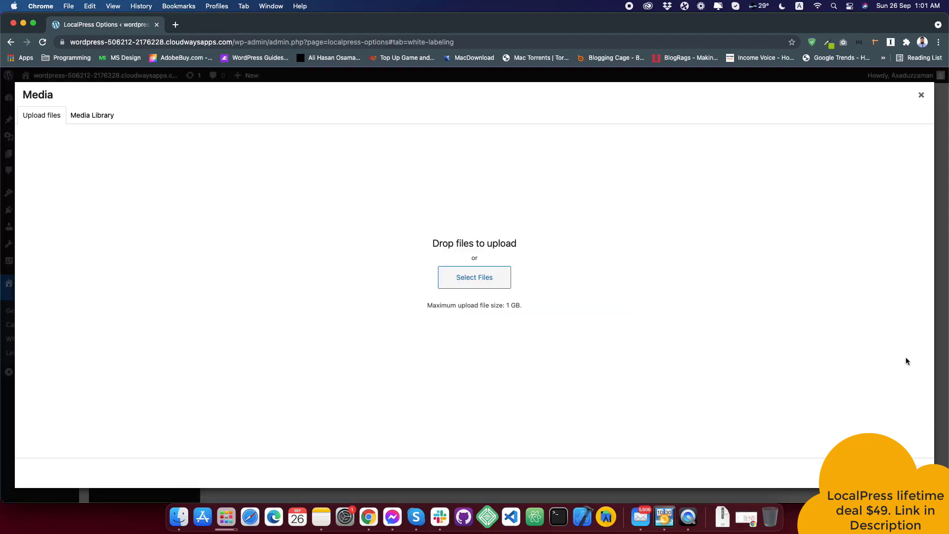
{"action": "left_click", "coordinate": [476, 286]}
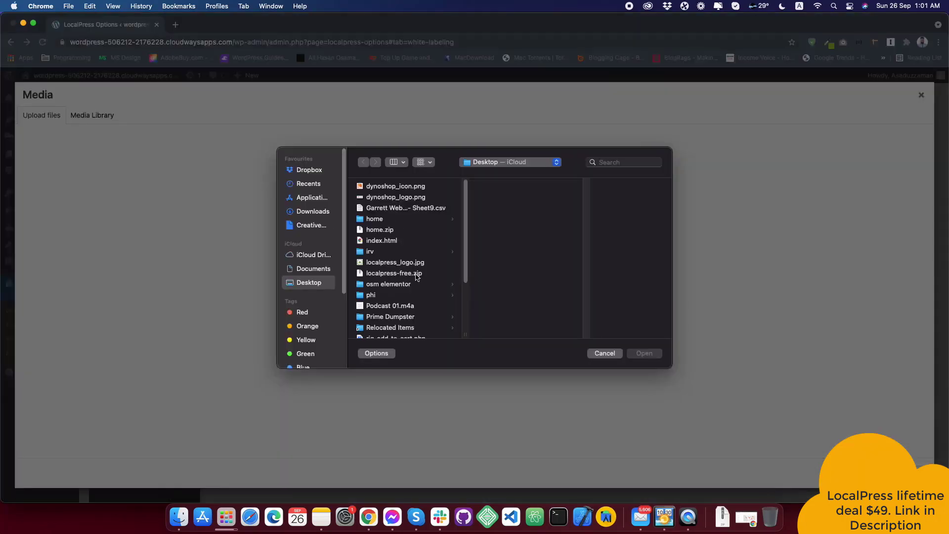
{"action": "scroll", "coordinate": [416, 277], "scroll_direction": "down", "scroll_amount": 3}
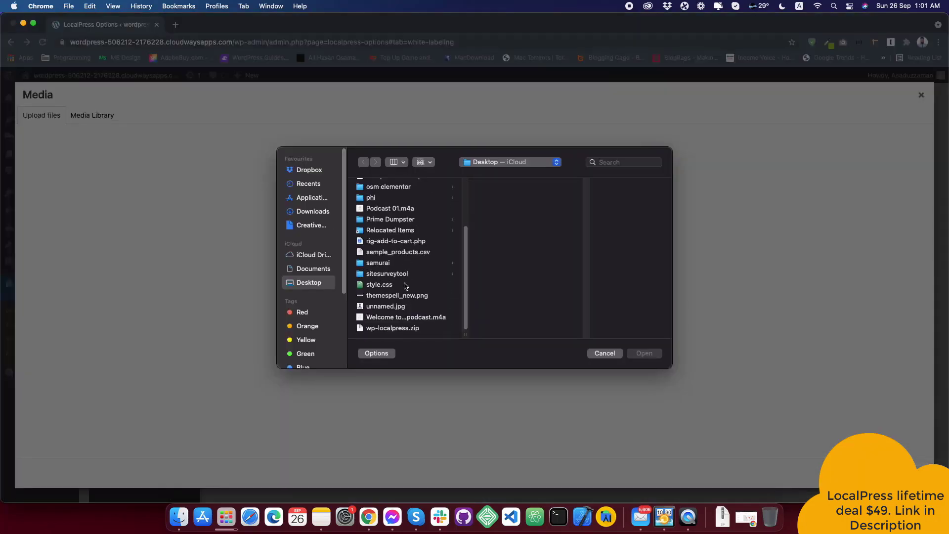
{"action": "left_click", "coordinate": [402, 308]}
{"action": "left_click", "coordinate": [405, 296]}
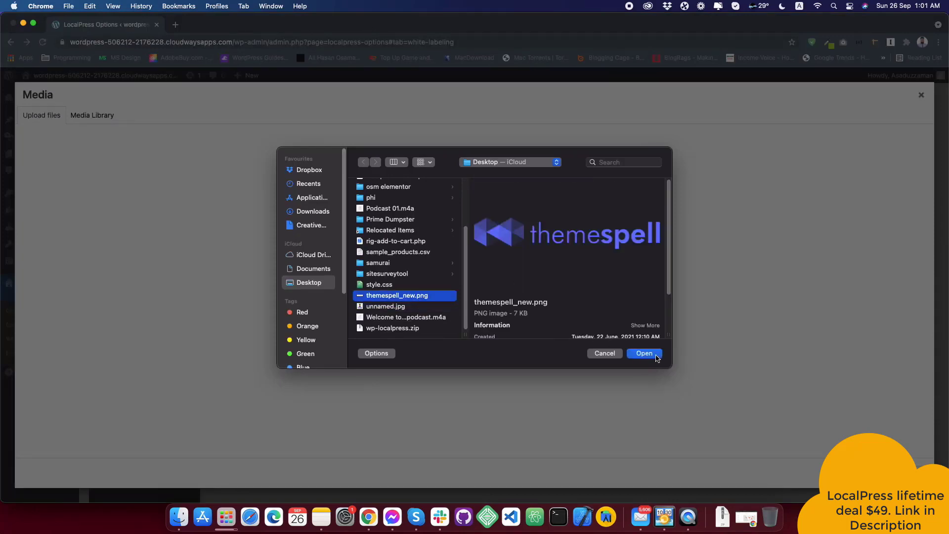
{"action": "left_click", "coordinate": [652, 352]}
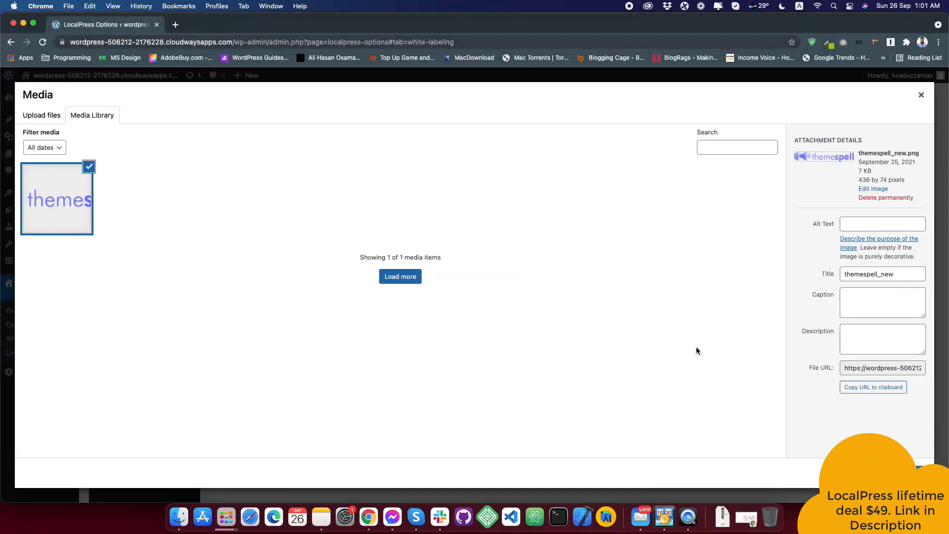
{"action": "left_click", "coordinate": [904, 473]}
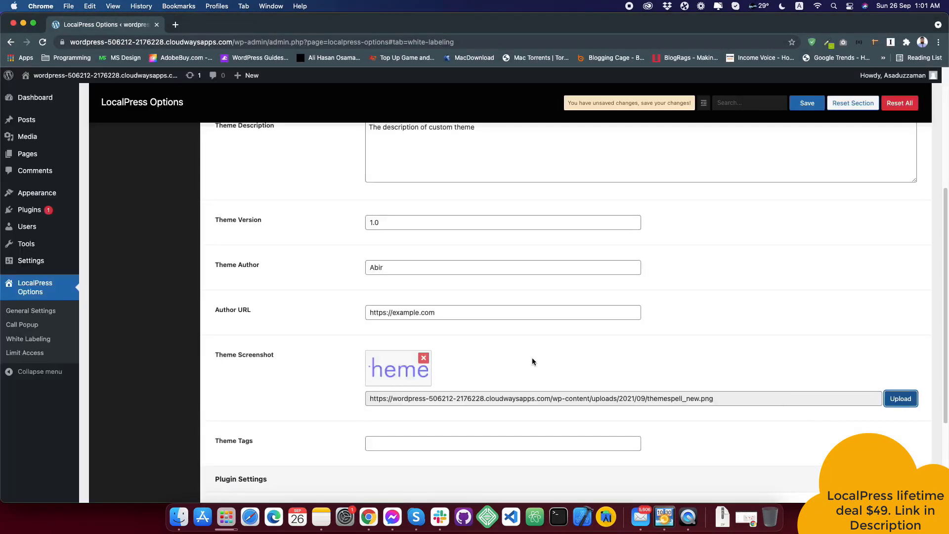
Step: Leave the theme tags empty and save the white labeling settings
{"action": "left_click", "coordinate": [395, 442]}
{"action": "left_click", "coordinate": [274, 422]}
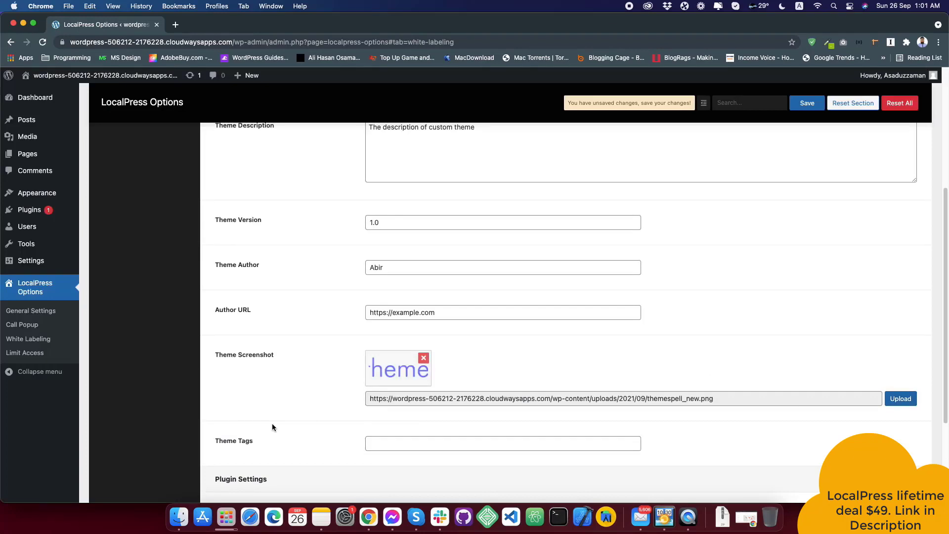
{"action": "scroll", "coordinate": [272, 426], "scroll_direction": "up", "scroll_amount": 5}
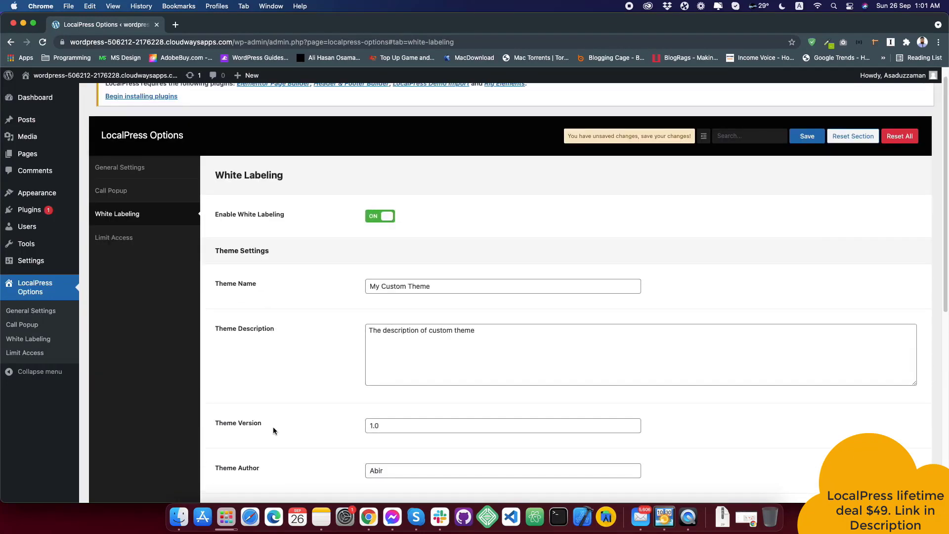
{"action": "left_click", "coordinate": [803, 140]}
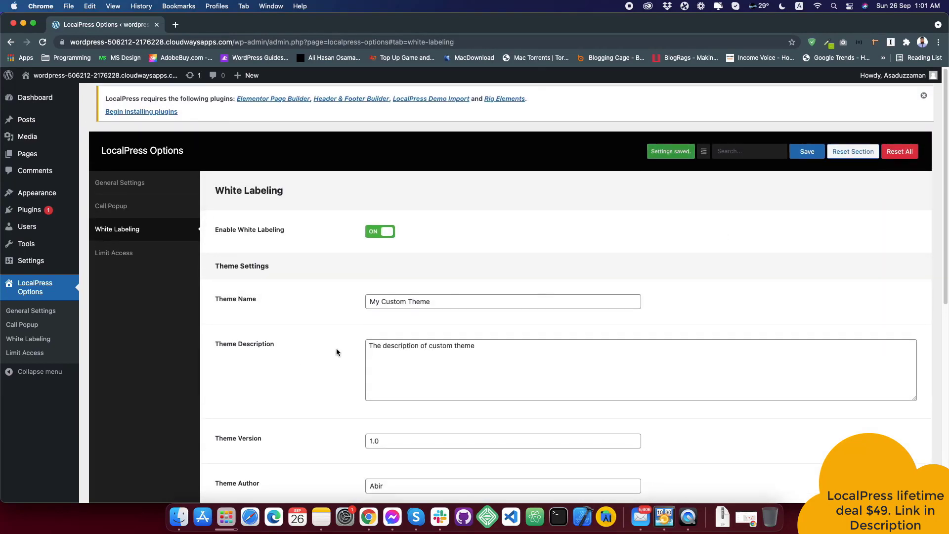
Step: Open the installed themes and check the name, version, author and description in the active theme's details
{"action": "mouse_move", "coordinate": [74, 190]}
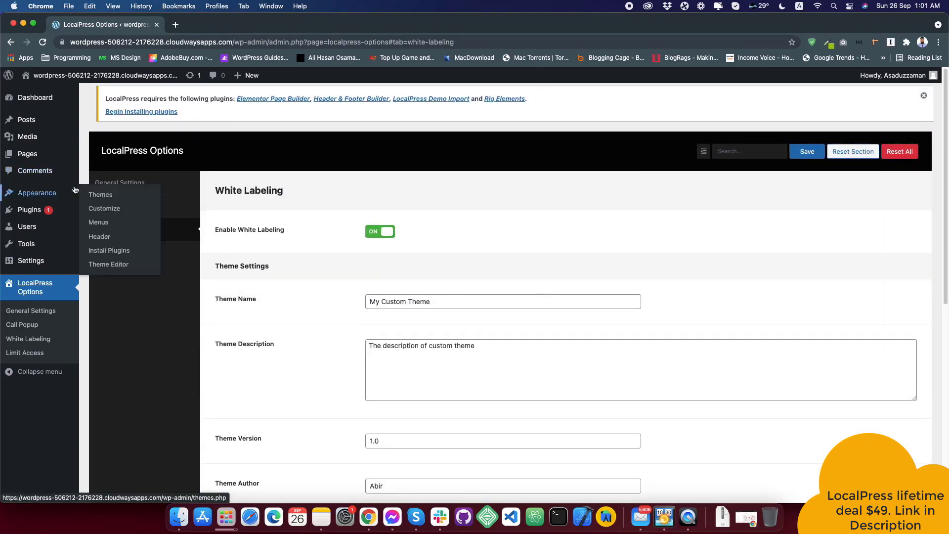
{"action": "left_click", "coordinate": [113, 195]}
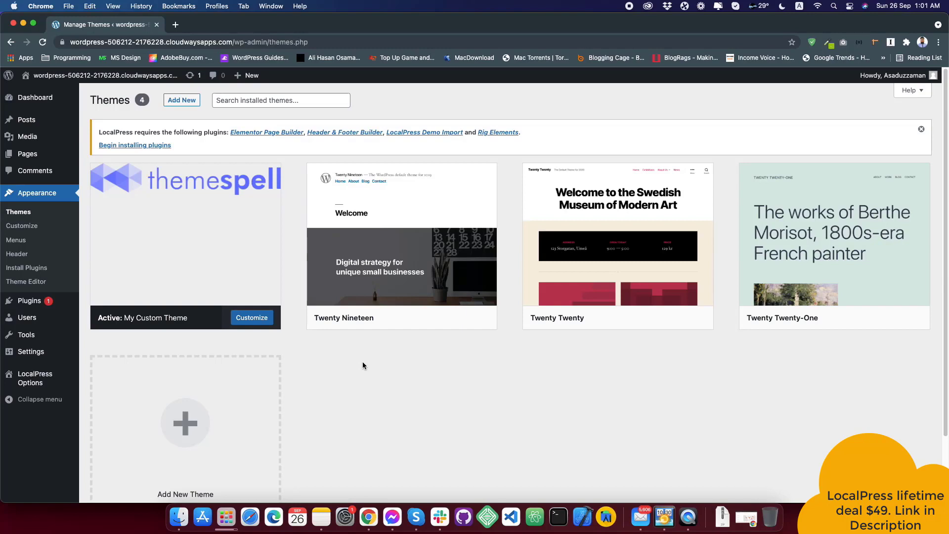
{"action": "left_click", "coordinate": [200, 230]}
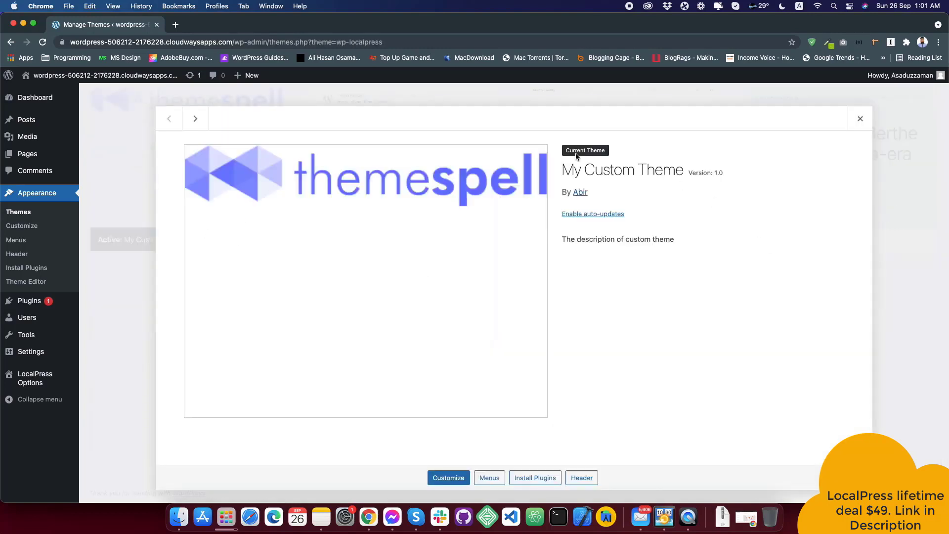
{"action": "left_click_drag", "start_coordinate": [555, 166], "coordinate": [724, 176]}
{"action": "left_click", "coordinate": [726, 173]}
{"action": "triple_click", "coordinate": [578, 252]}
{"action": "left_click", "coordinate": [700, 277]}
{"action": "left_click_drag", "start_coordinate": [731, 168], "coordinate": [543, 171]}
{"action": "left_click", "coordinate": [615, 171]}
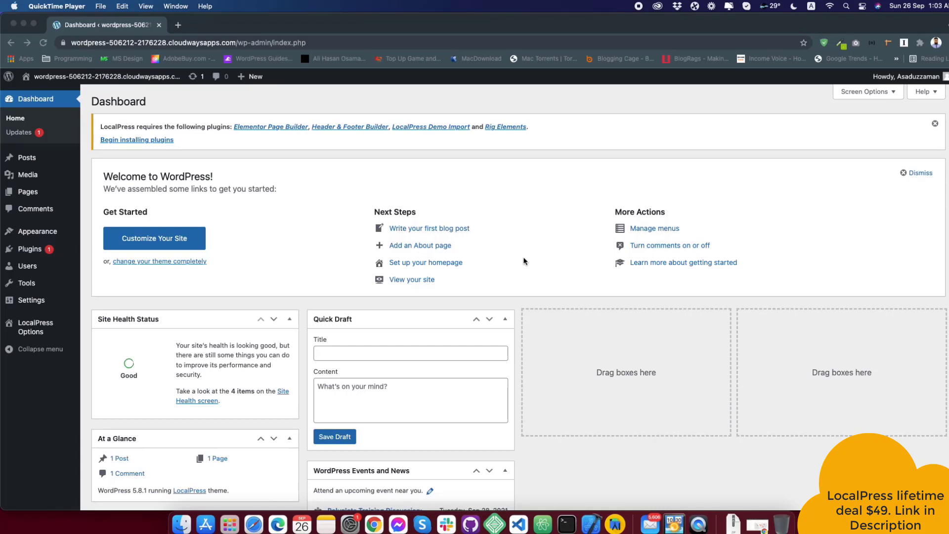
Step: Open the Limit Access settings of LocalPress Options from the dashboard
{"action": "left_click", "coordinate": [250, 193]}
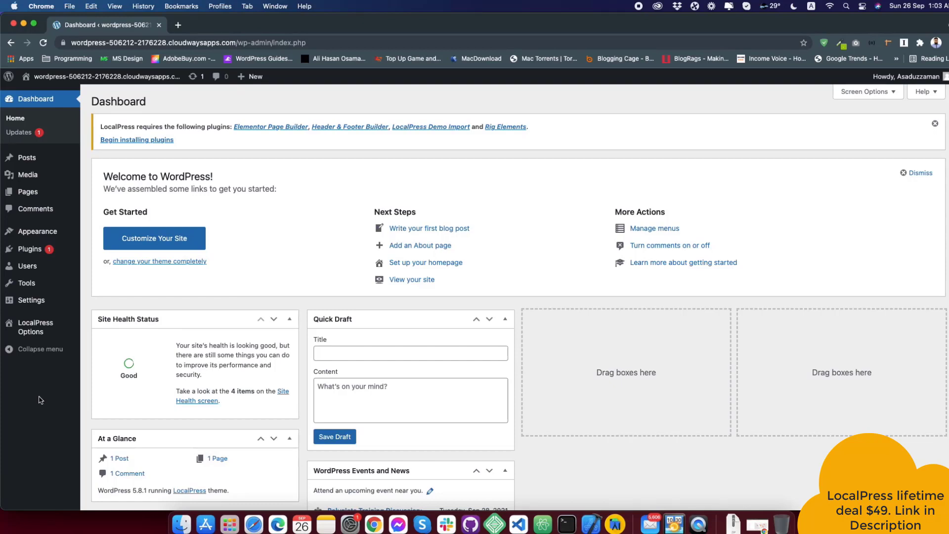
{"action": "mouse_move", "coordinate": [34, 327]}
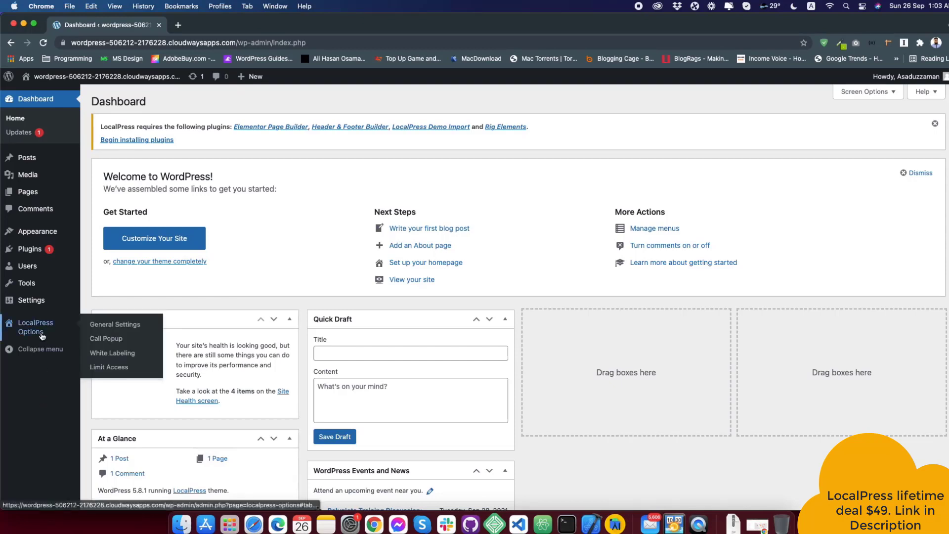
{"action": "left_click", "coordinate": [109, 371]}
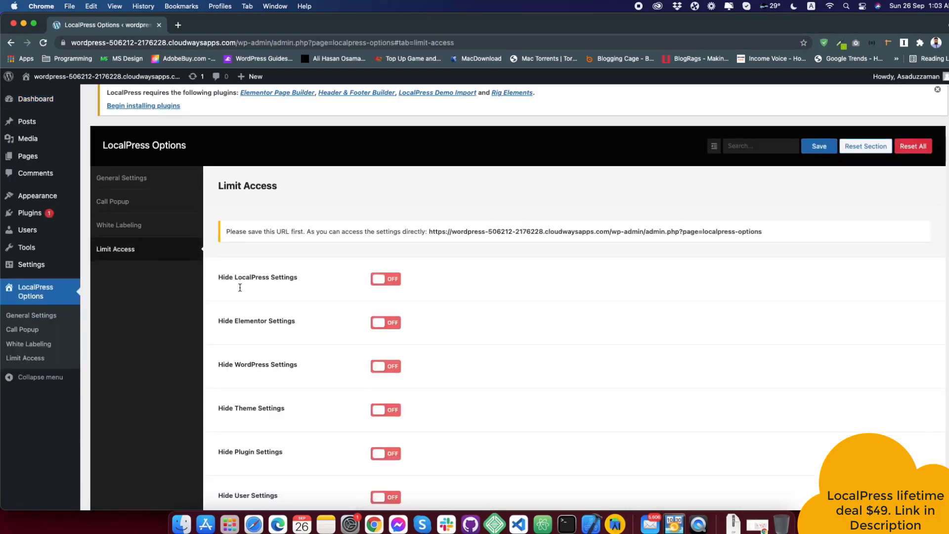
Step: Turn on the Limit Access options that hide the Elementor, WordPress and theme settings
{"action": "scroll", "coordinate": [395, 321], "scroll_direction": "down", "scroll_amount": 3}
{"action": "scroll", "coordinate": [494, 336], "scroll_direction": "up", "scroll_amount": 3}
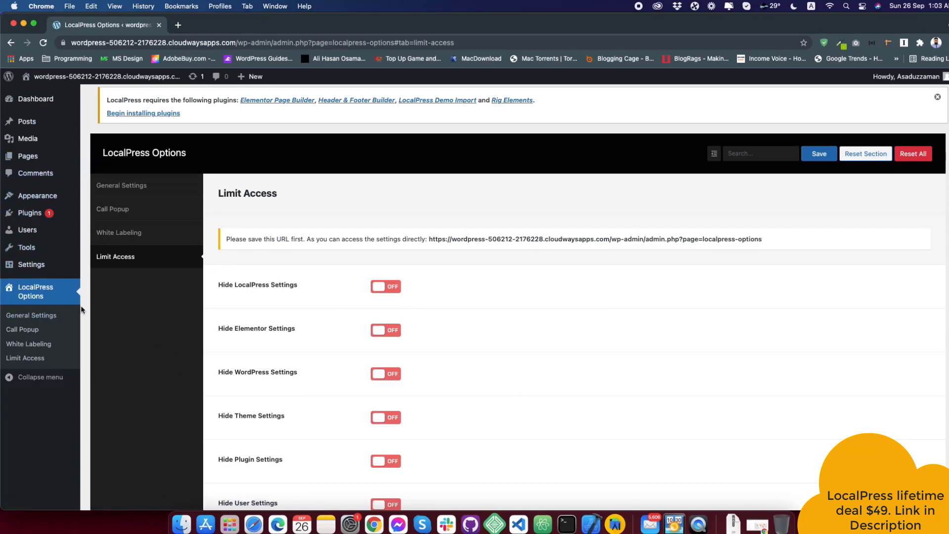
{"action": "scroll", "coordinate": [131, 333], "scroll_direction": "down", "scroll_amount": 1}
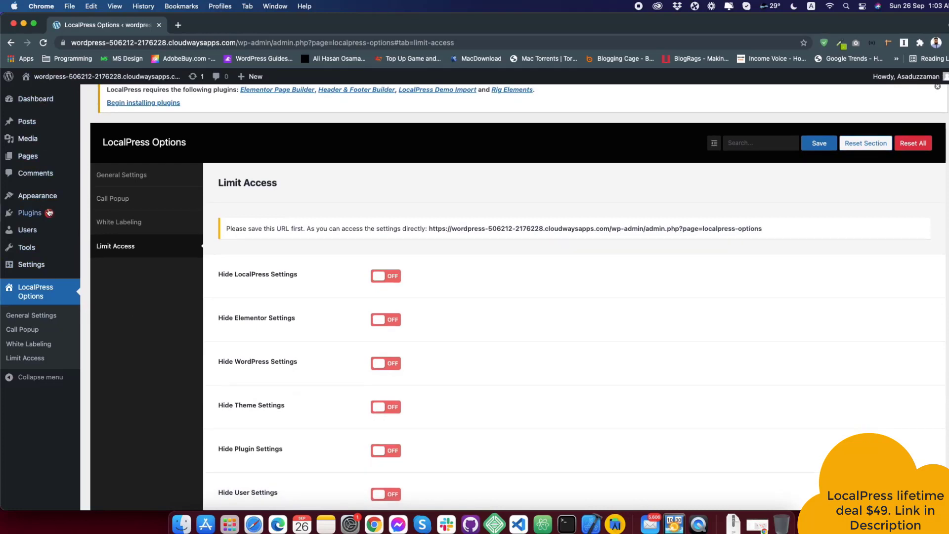
{"action": "scroll", "coordinate": [354, 335], "scroll_direction": "down", "scroll_amount": 1}
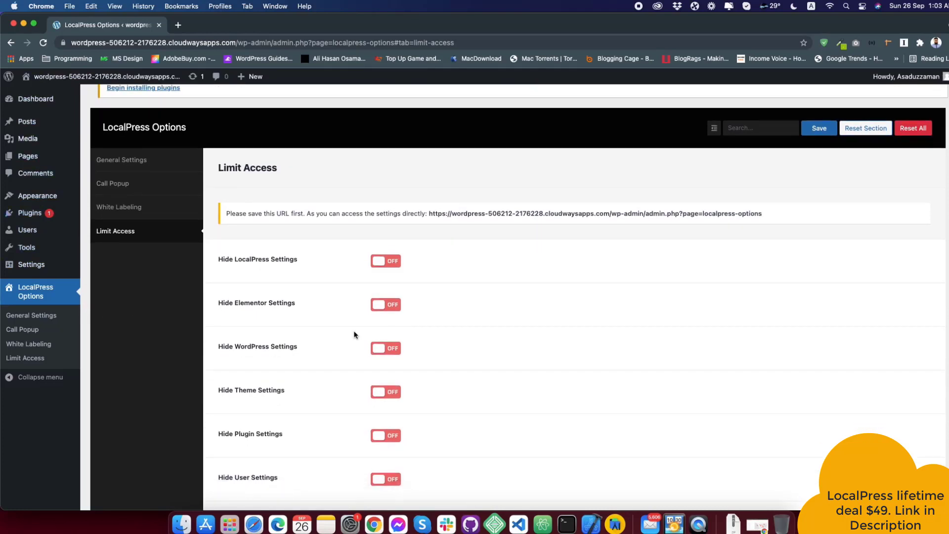
{"action": "left_click", "coordinate": [395, 306]}
{"action": "left_click", "coordinate": [384, 394]}
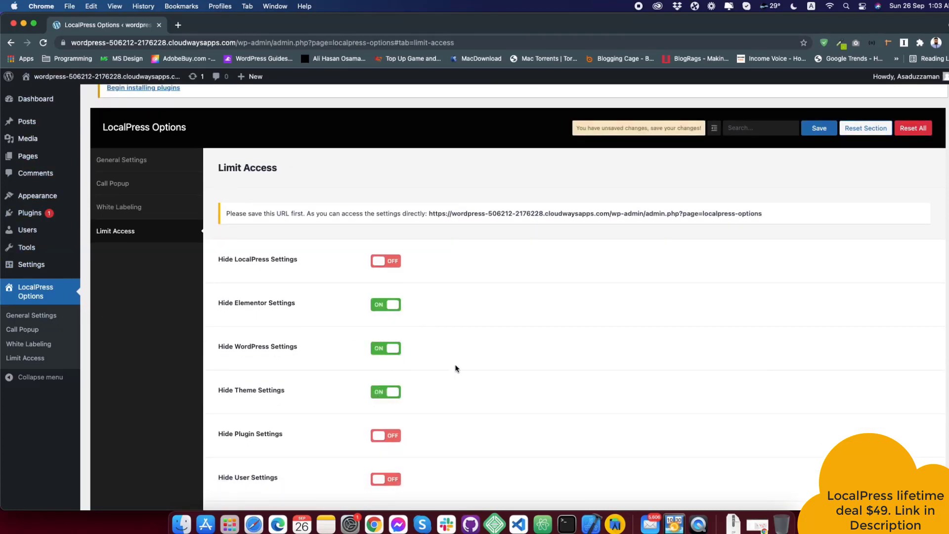
Step: Also turn on hiding of the plugin, user and tools settings, then save the options and reload the page
{"action": "scroll", "coordinate": [453, 365], "scroll_direction": "down", "scroll_amount": 3}
{"action": "left_click", "coordinate": [395, 336]}
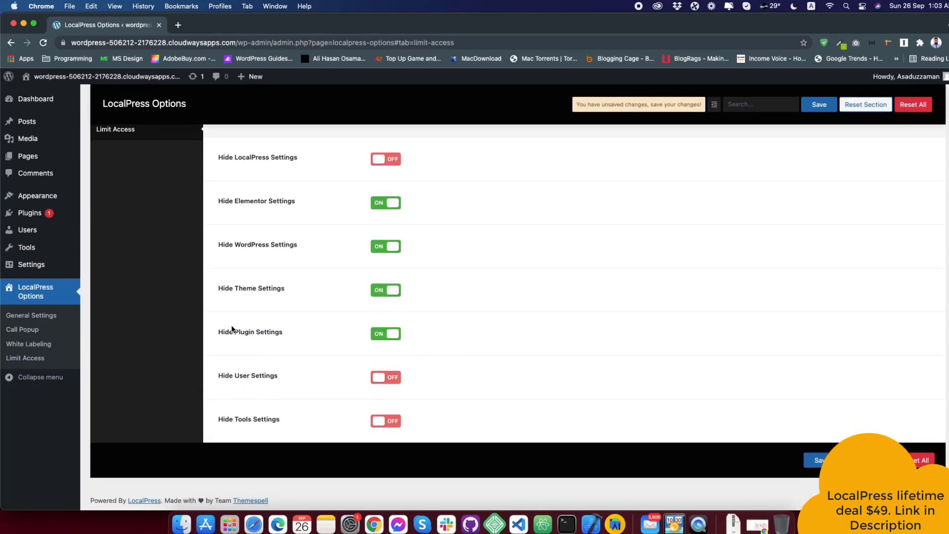
{"action": "left_click", "coordinate": [398, 378]}
{"action": "left_click", "coordinate": [396, 425]}
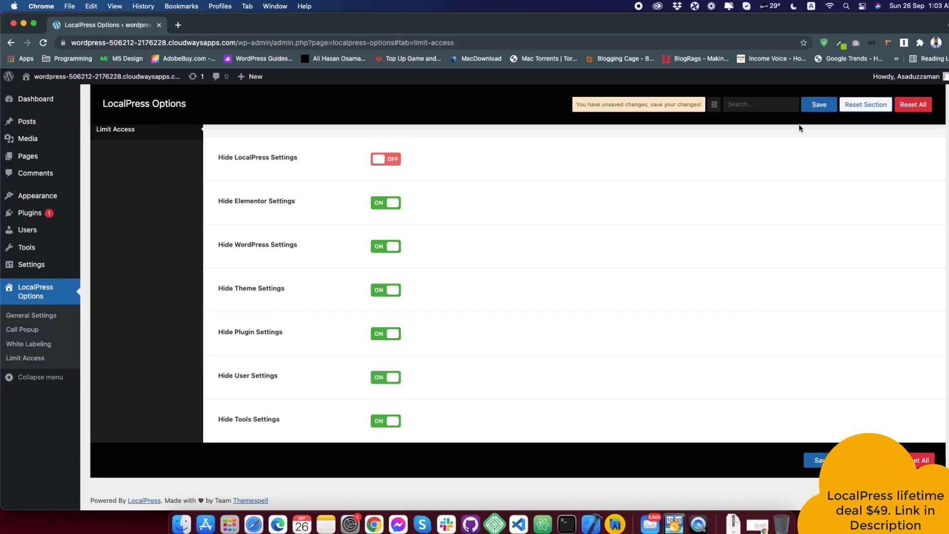
{"action": "left_click", "coordinate": [811, 104]}
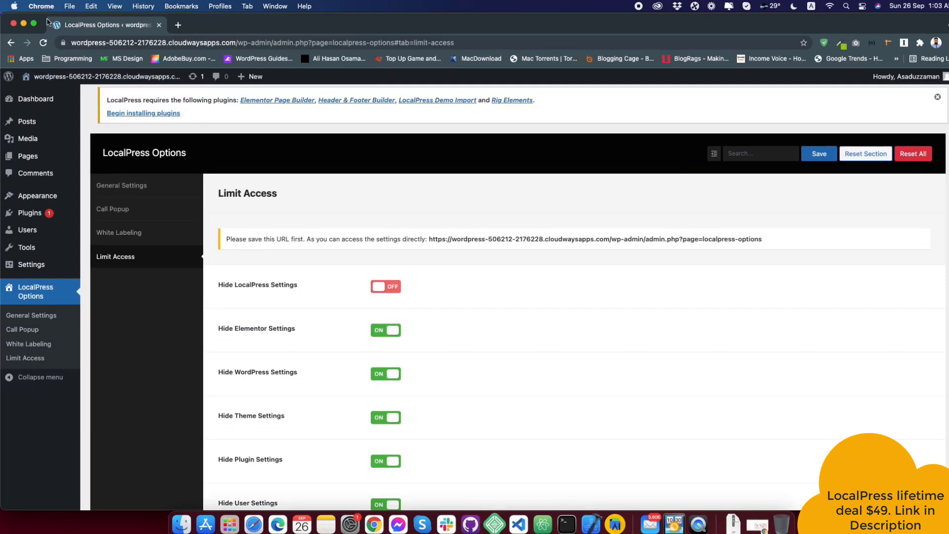
{"action": "left_click", "coordinate": [43, 43]}
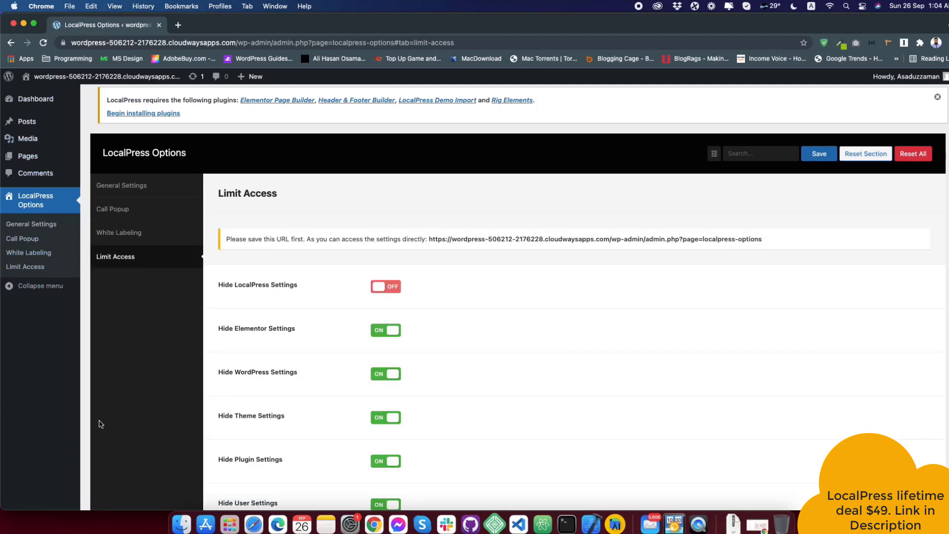
{"action": "left_click_drag", "start_coordinate": [218, 284], "coordinate": [299, 286]}
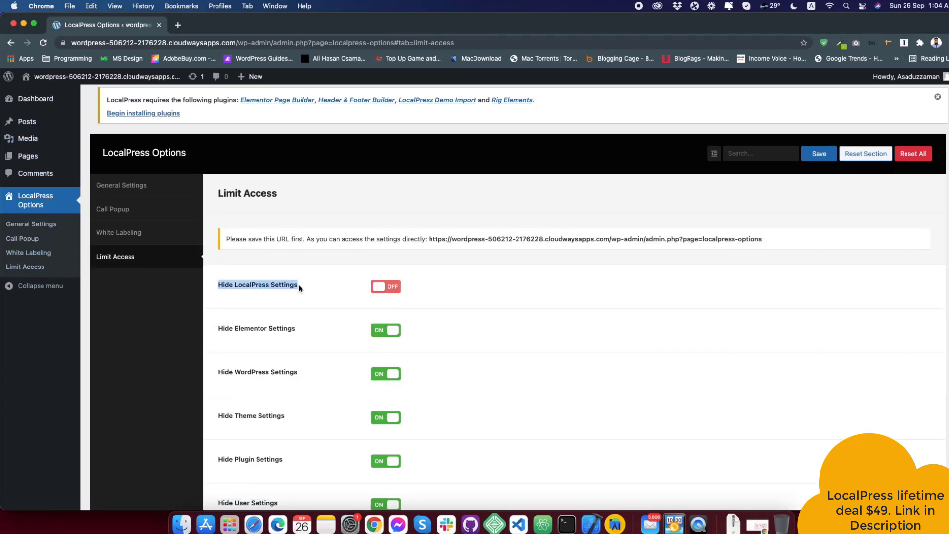
{"action": "left_click", "coordinate": [297, 287]}
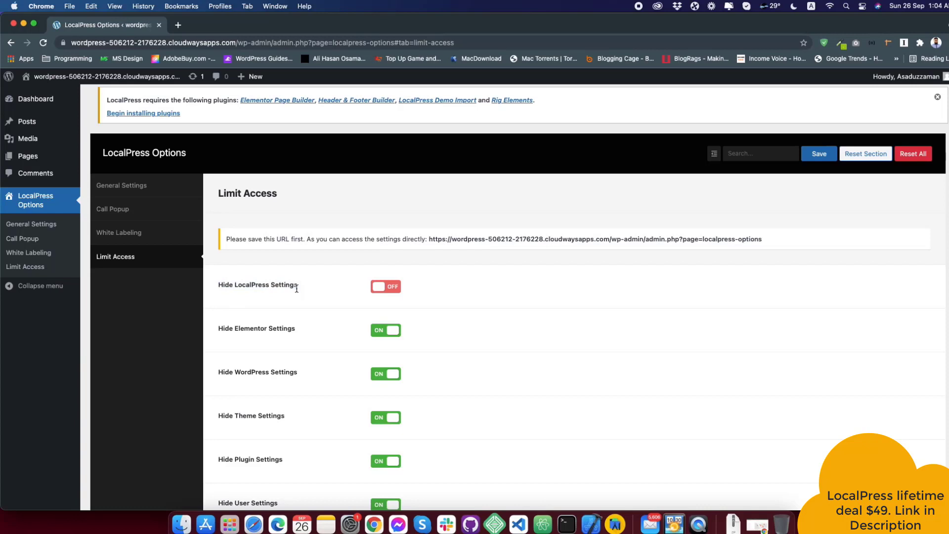
{"action": "left_click", "coordinate": [388, 292]}
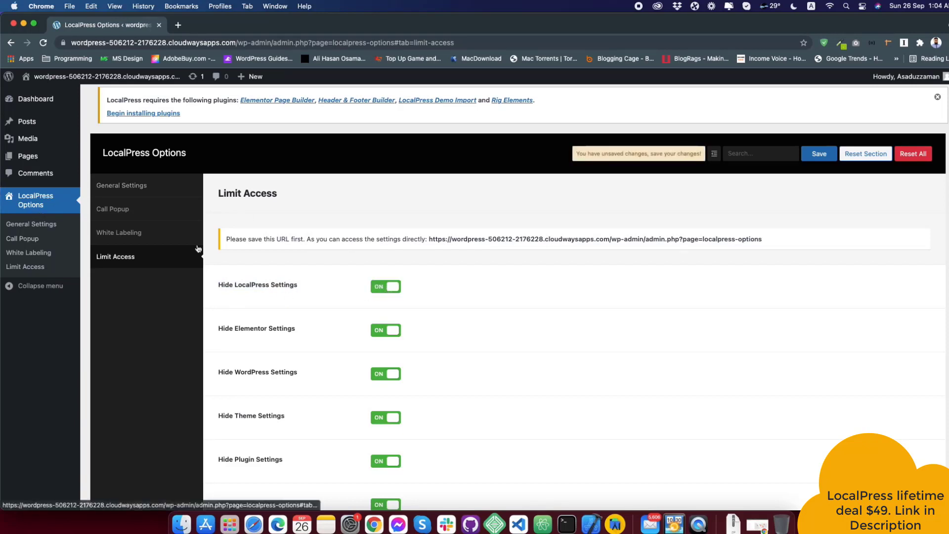
{"action": "left_click", "coordinate": [378, 291]}
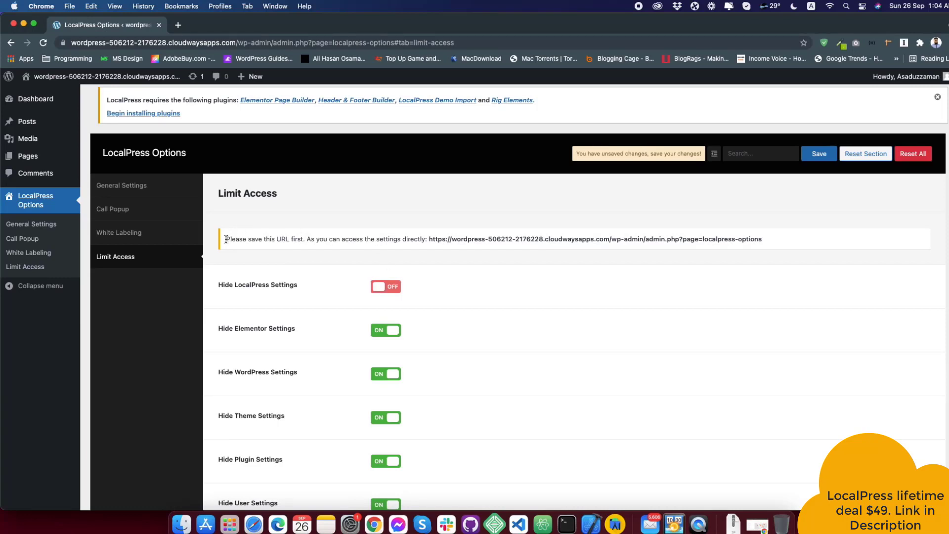
Step: Copy the direct settings URL from the Limit Access notice and paste it into the address of a new browser tab
{"action": "triple_click", "coordinate": [249, 243]}
{"action": "left_click_drag", "start_coordinate": [249, 247], "coordinate": [387, 240]}
{"action": "left_click", "coordinate": [383, 249]}
{"action": "left_click_drag", "start_coordinate": [431, 239], "coordinate": [772, 234]}
{"action": "left_click", "coordinate": [397, 248]}
{"action": "left_click_drag", "start_coordinate": [428, 240], "coordinate": [761, 240]}
{"action": "right_click", "coordinate": [761, 241]}
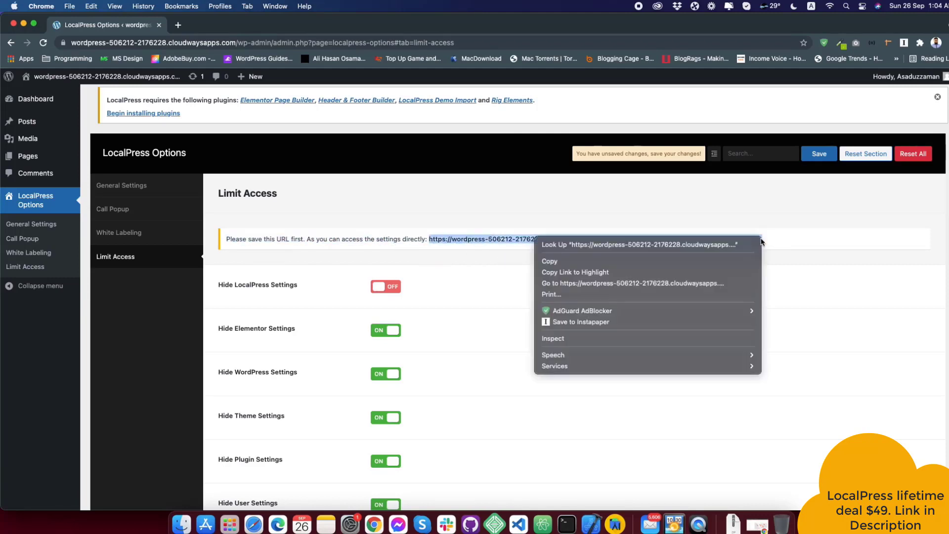
{"action": "left_click", "coordinate": [669, 262]}
{"action": "left_click", "coordinate": [178, 25]}
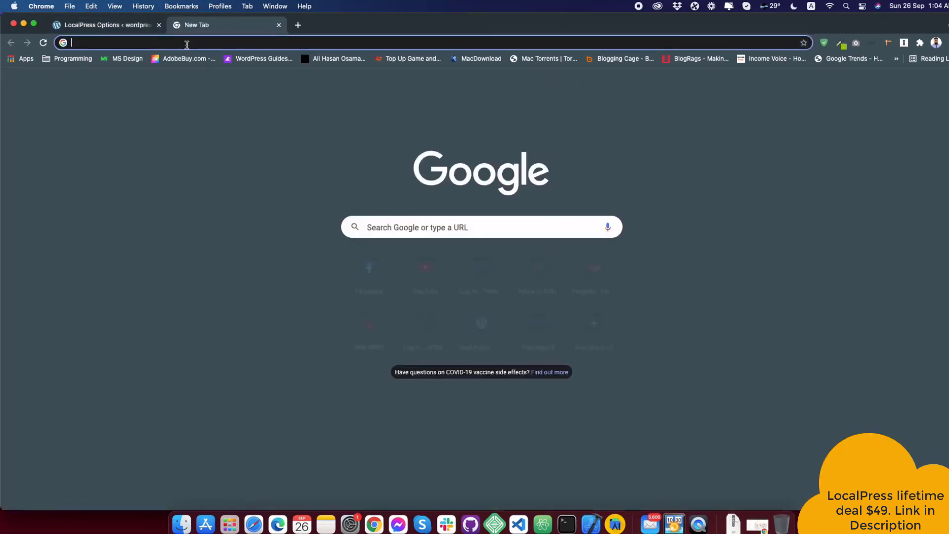
{"action": "right_click", "coordinate": [187, 44]}
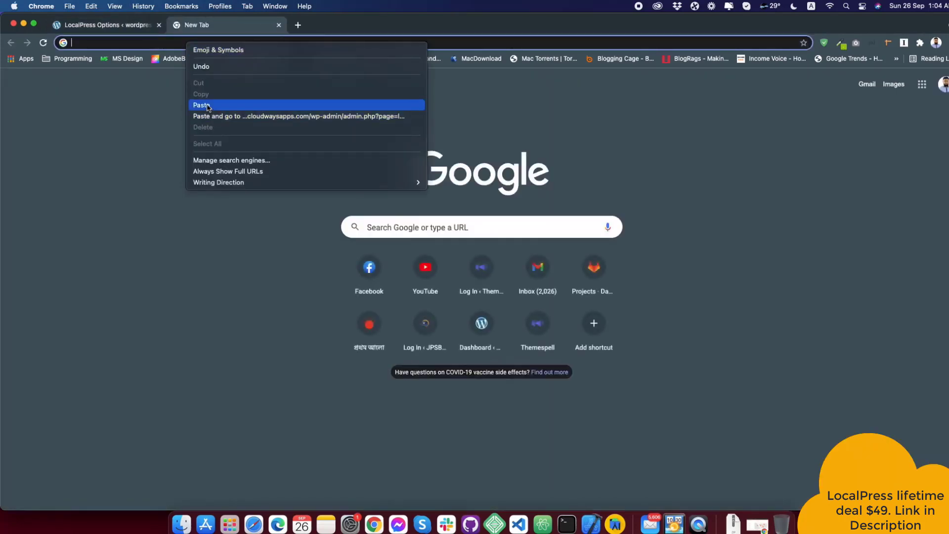
{"action": "left_click", "coordinate": [207, 105]}
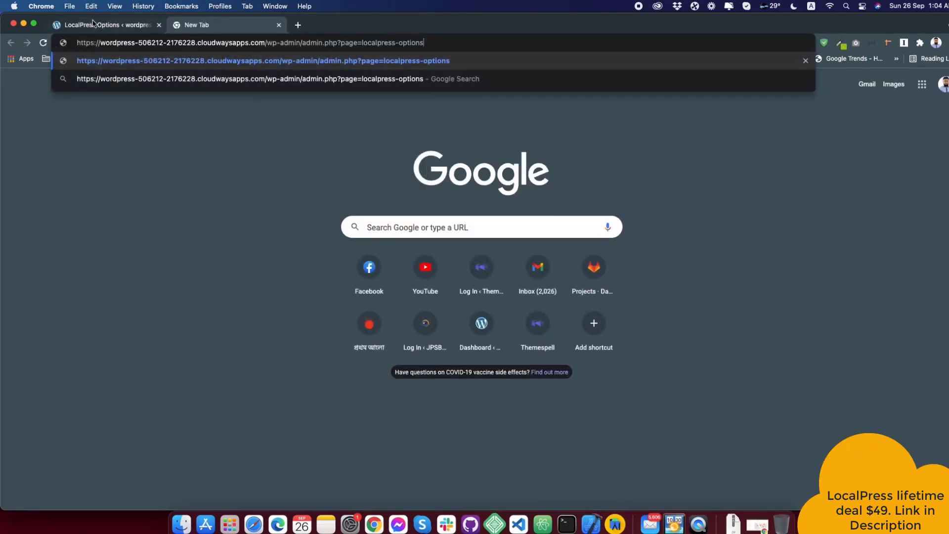
Step: Back on the Limit Access page, turn on Hide LocalPress Settings, save, and check the admin menu after a reload and on the Dashboard
{"action": "left_click", "coordinate": [93, 22]}
{"action": "left_click", "coordinate": [388, 288]}
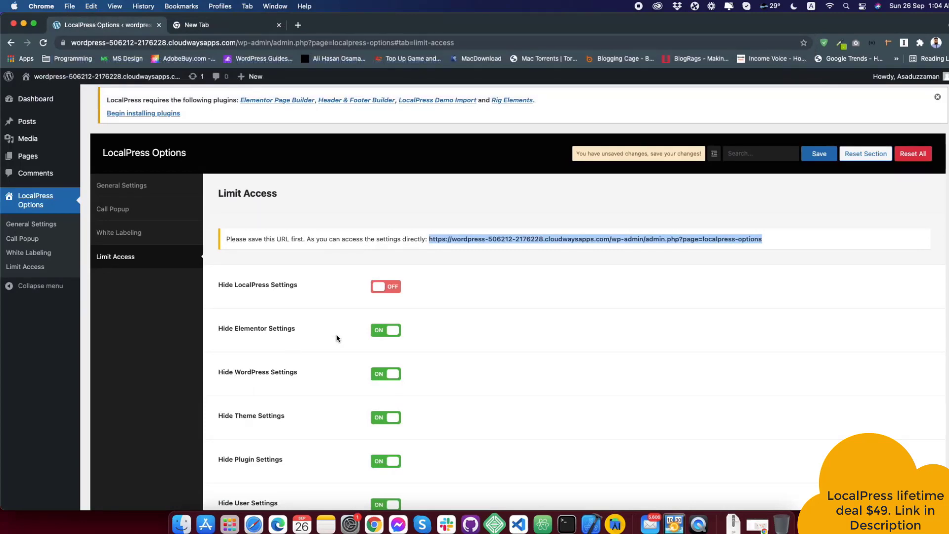
{"action": "left_click", "coordinate": [390, 291]}
{"action": "left_click", "coordinate": [819, 154]}
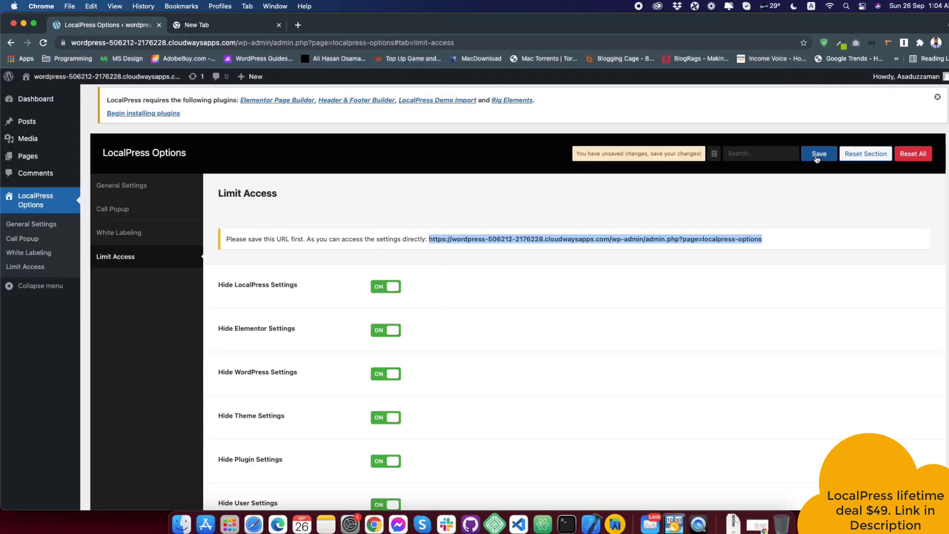
{"action": "left_click", "coordinate": [44, 43]}
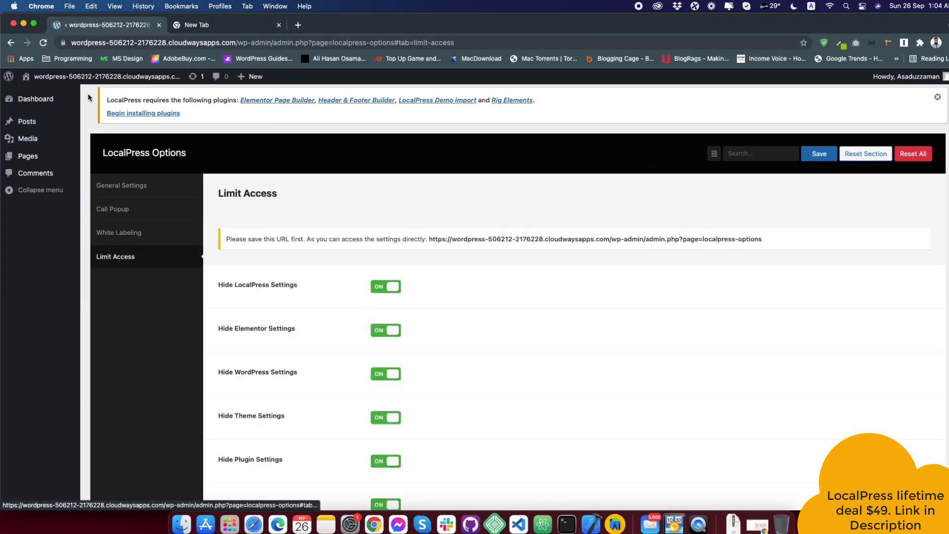
{"action": "left_click", "coordinate": [36, 96]}
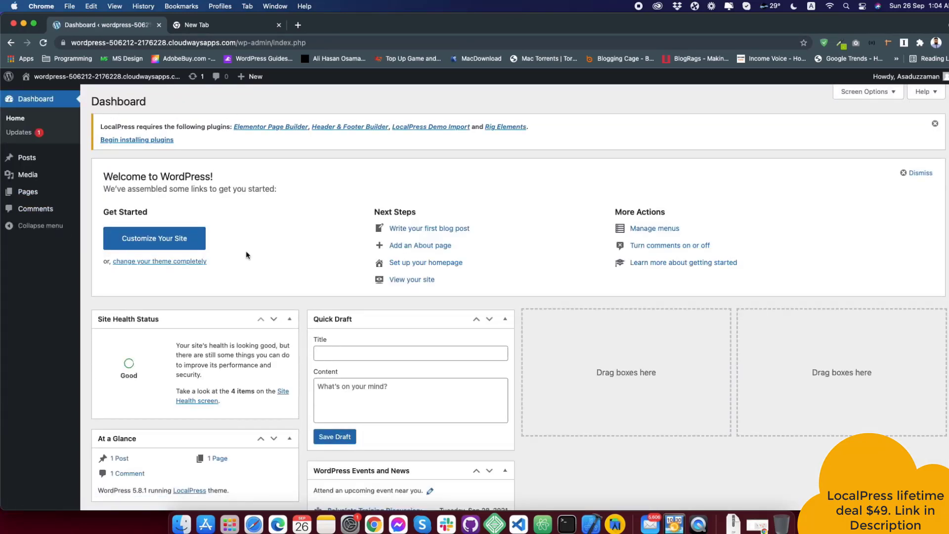
Step: Load the pasted settings URL in the other tab and open the Limit Access section
{"action": "left_click", "coordinate": [206, 25]}
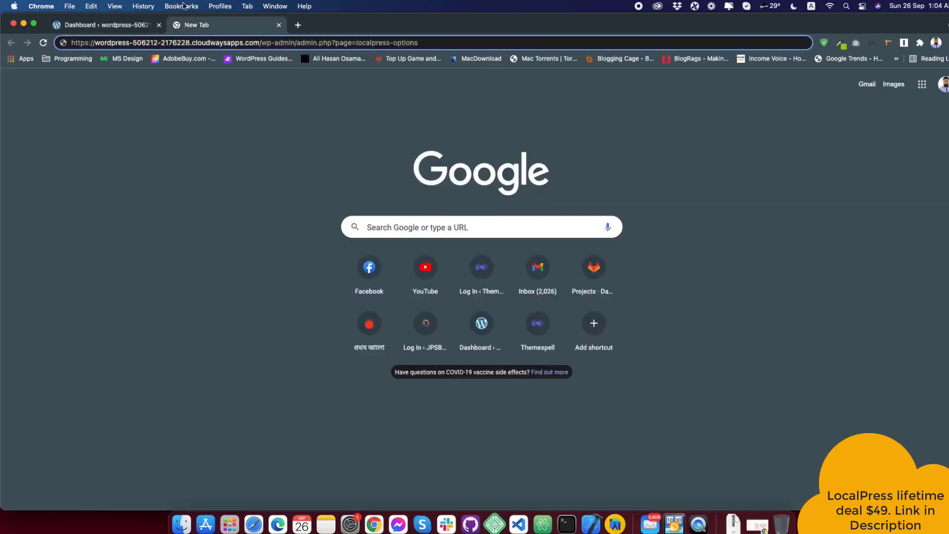
{"action": "left_click", "coordinate": [437, 41]}
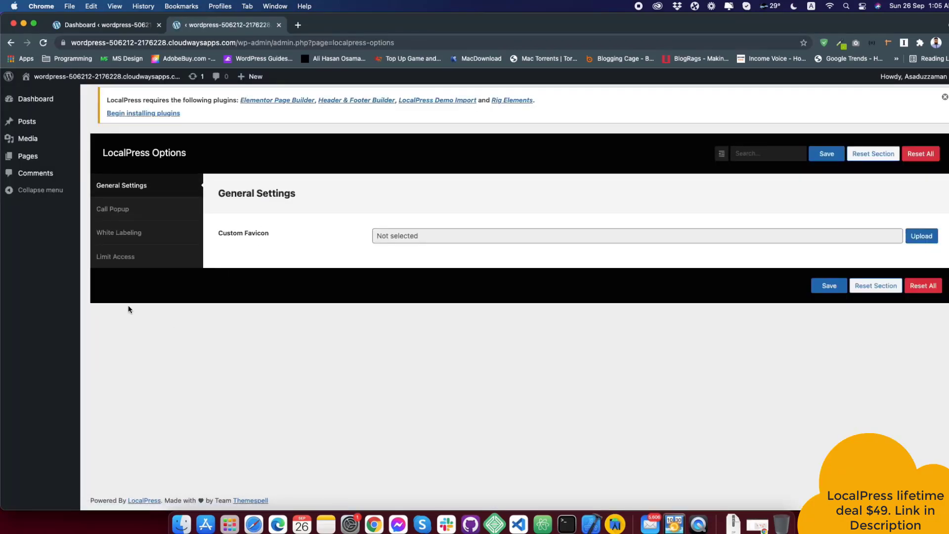
{"action": "left_click", "coordinate": [109, 266]}
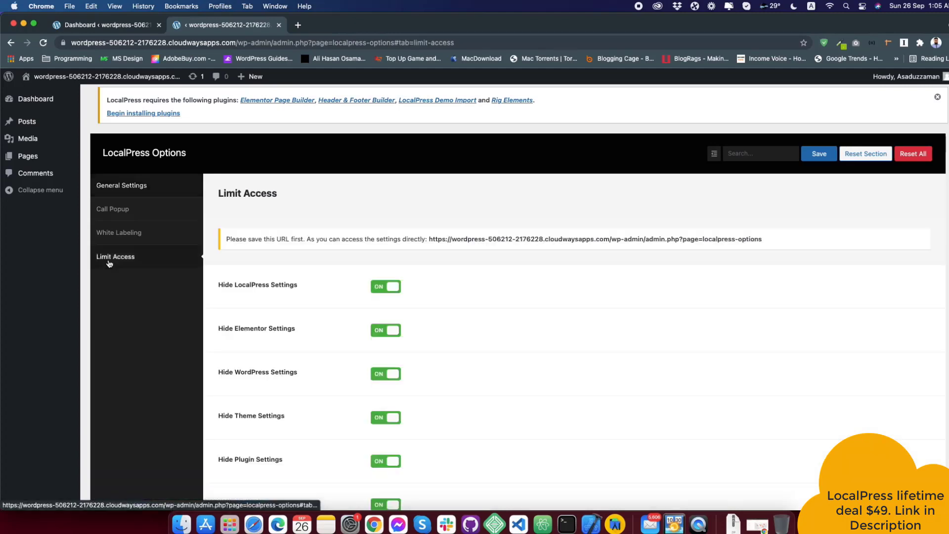
Step: Turn off Hide LocalPress Settings, save the options and reload the page
{"action": "left_click", "coordinate": [379, 288]}
{"action": "left_click", "coordinate": [818, 154]}
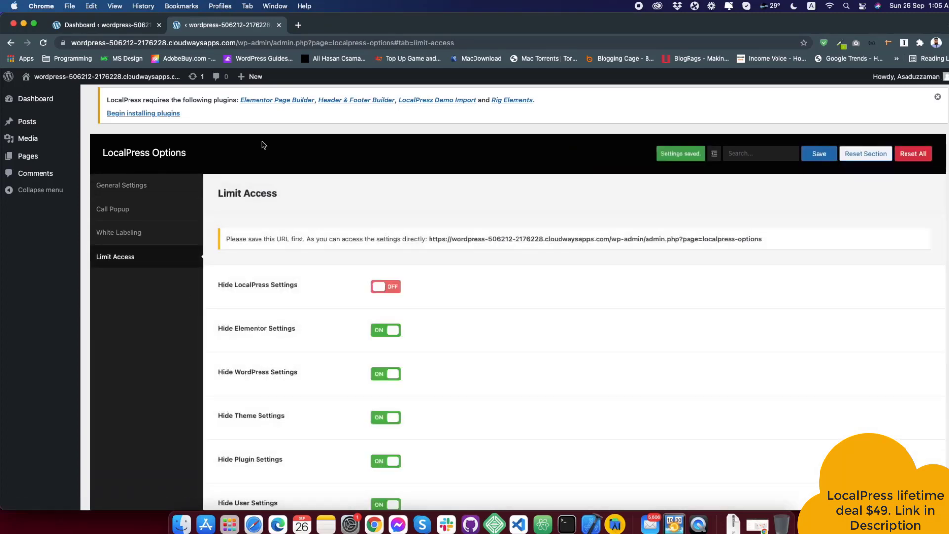
{"action": "left_click", "coordinate": [77, 125]}
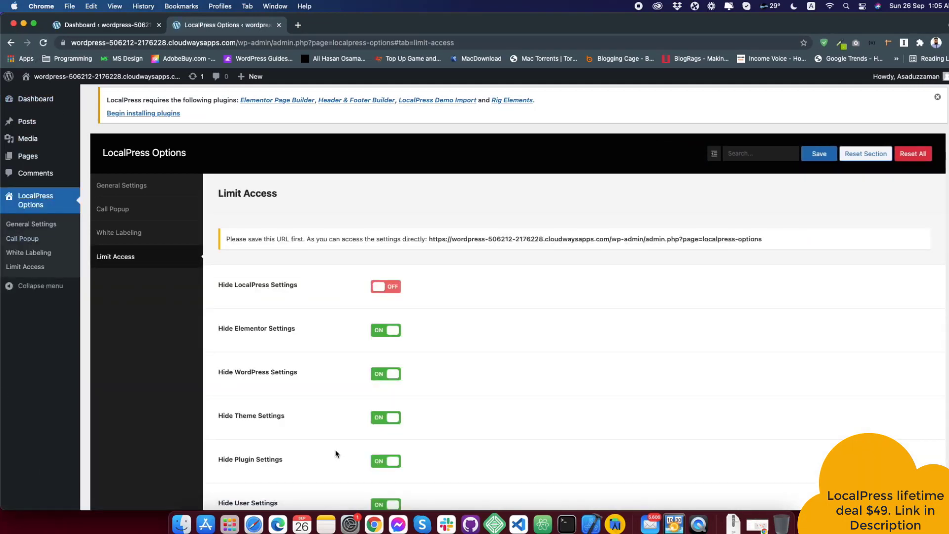
Step: Browse the White Labeling and General Settings sections, then turn on Hide LocalPress Settings in Limit Access without saving
{"action": "left_click", "coordinate": [132, 239]}
{"action": "left_click", "coordinate": [122, 186]}
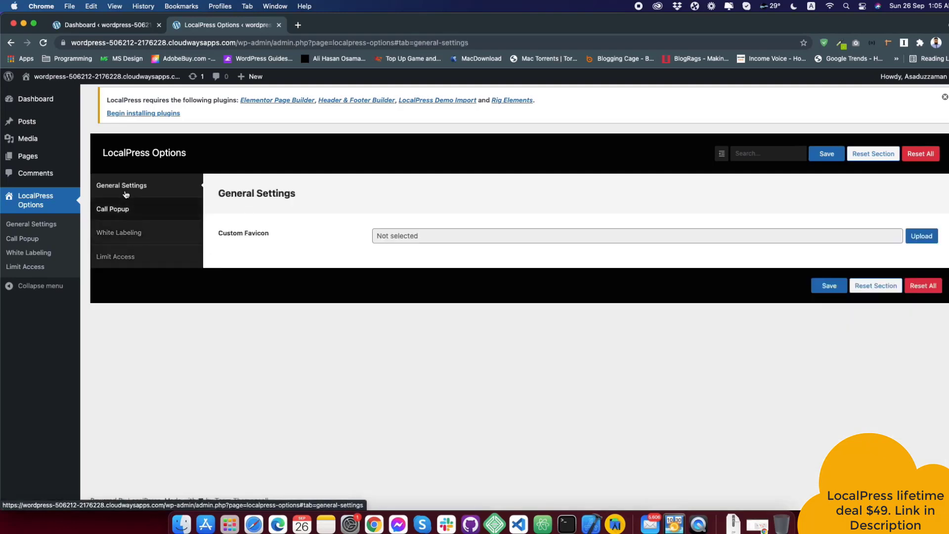
{"action": "left_click", "coordinate": [114, 255]}
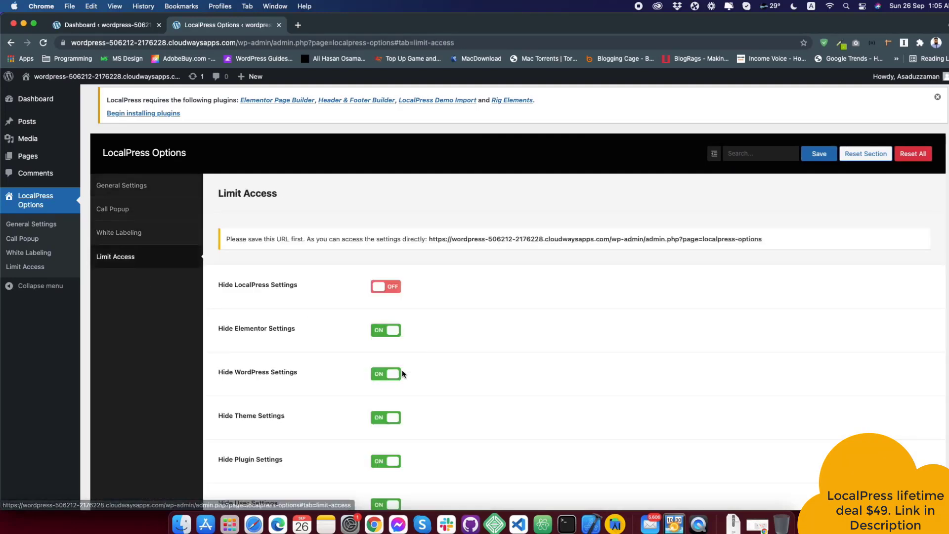
{"action": "left_click", "coordinate": [394, 287]}
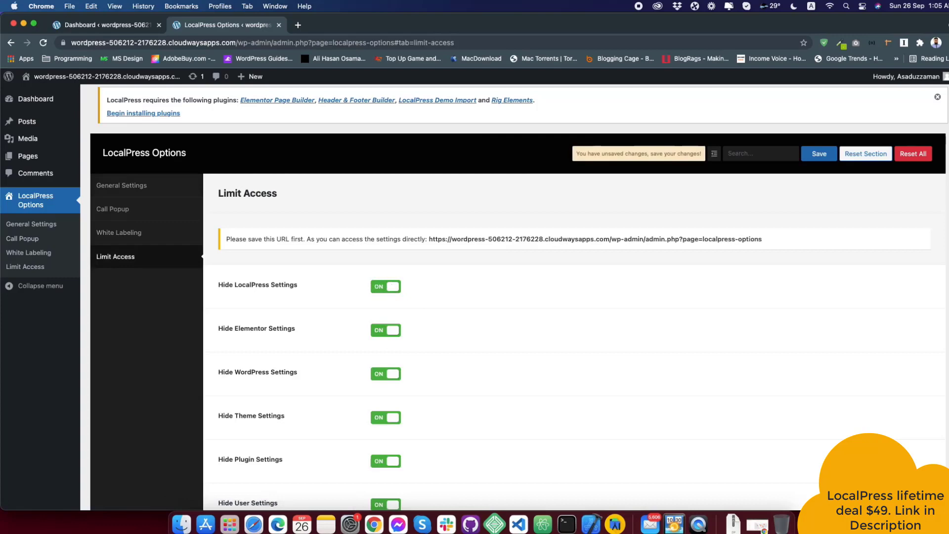
{"action": "scroll", "coordinate": [370, 482], "scroll_direction": "down", "scroll_amount": 5}
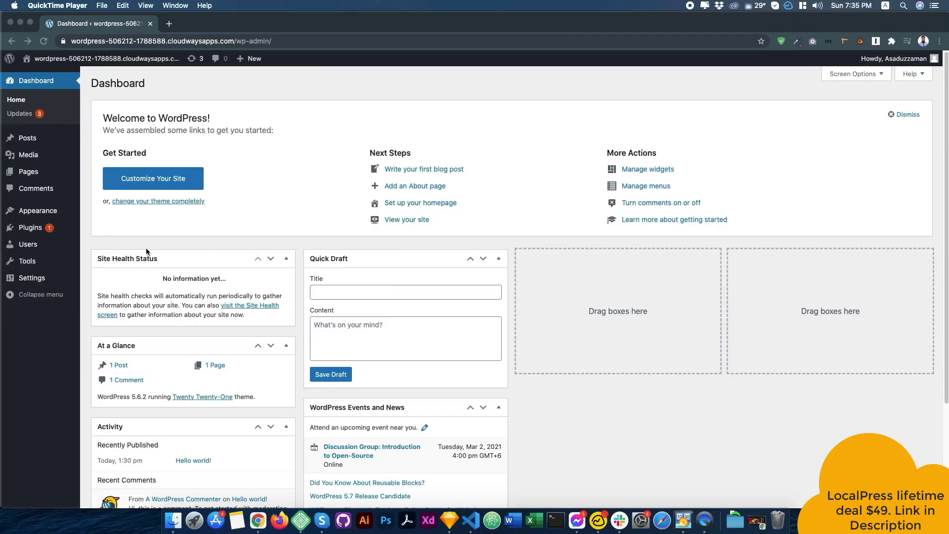
Step: On the site running Twenty Twenty-One, open the upload form for adding a new theme from a zip file
{"action": "left_click", "coordinate": [41, 210]}
{"action": "mouse_move", "coordinate": [59, 213]}
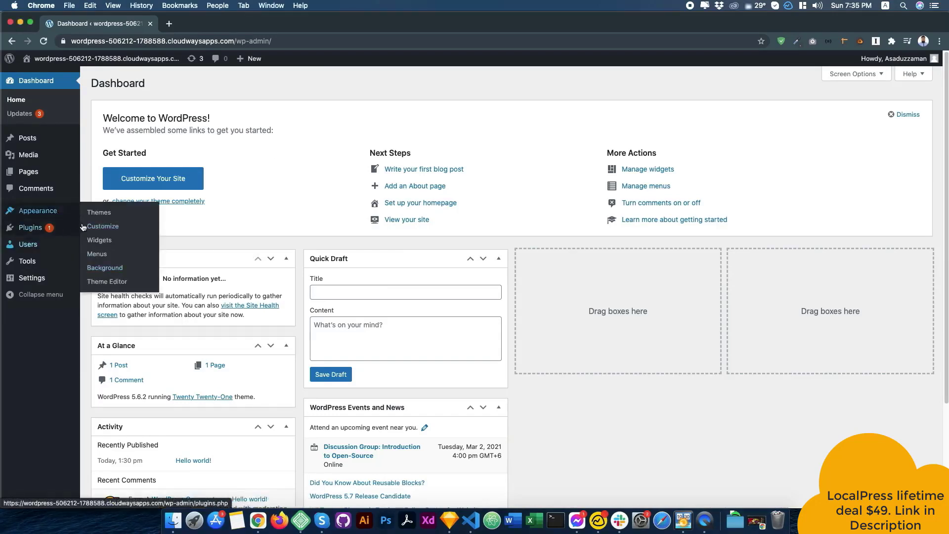
{"action": "left_click", "coordinate": [98, 212]}
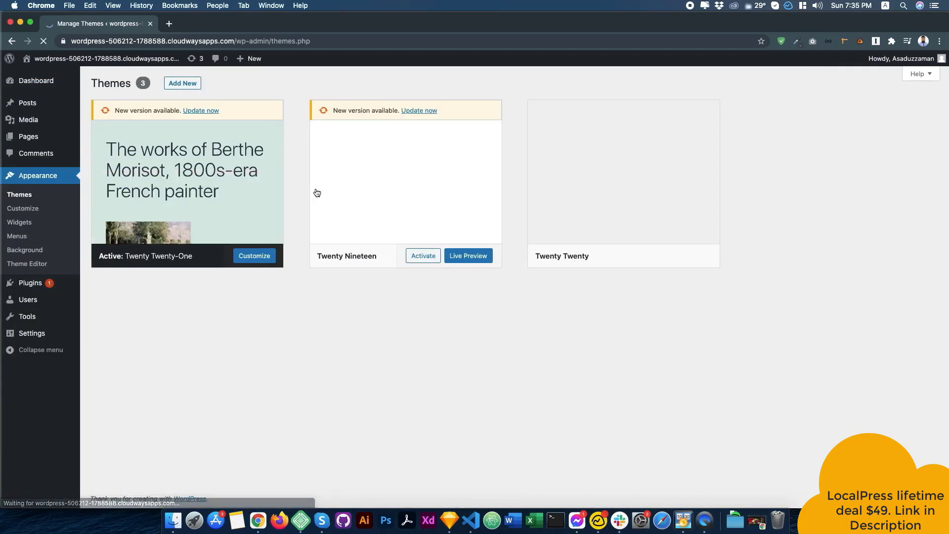
{"action": "left_click", "coordinate": [186, 83]}
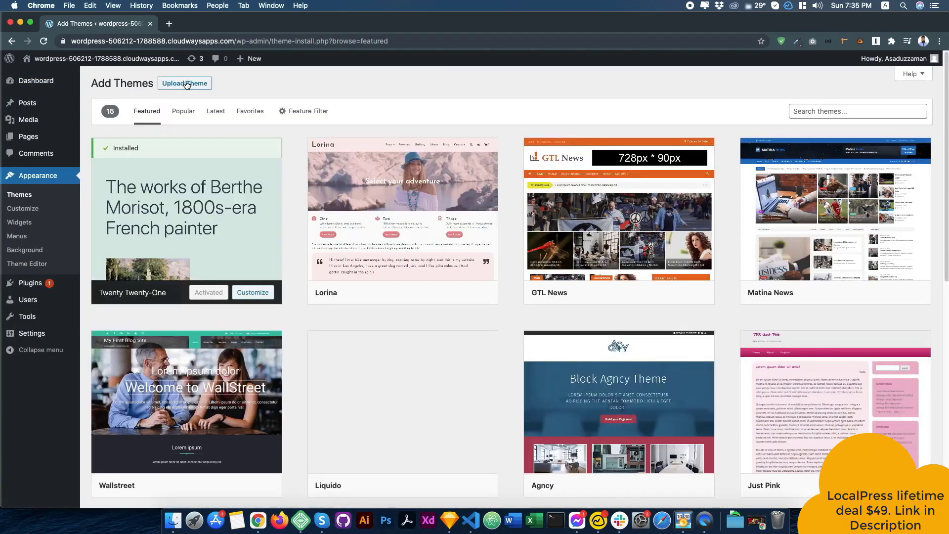
{"action": "left_click", "coordinate": [186, 83]}
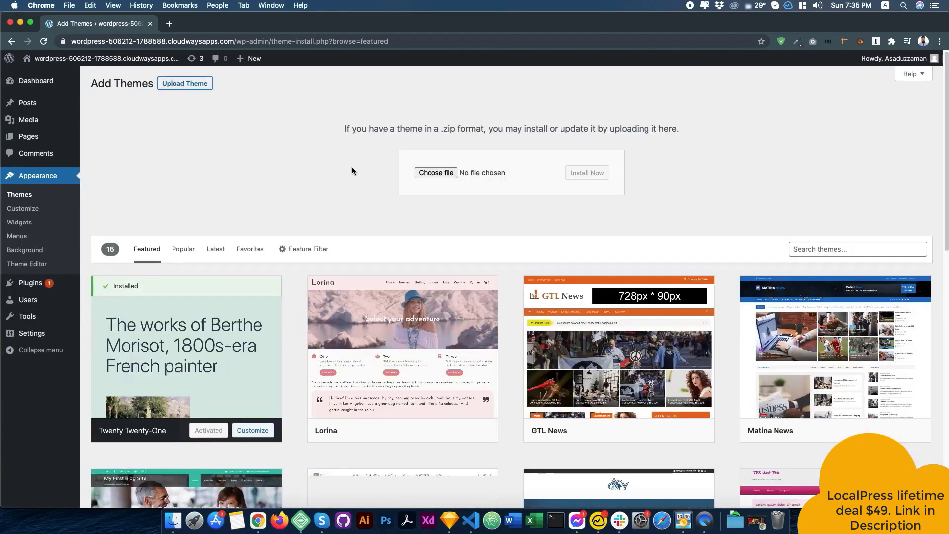
Step: Upload wp-localpress.zip as a new theme, install it and activate it
{"action": "left_click", "coordinate": [457, 172]}
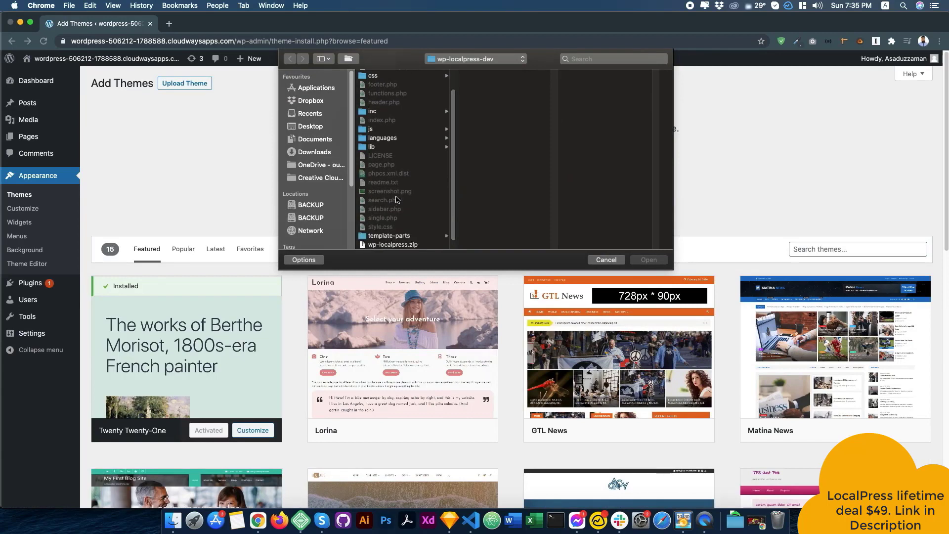
{"action": "left_click", "coordinate": [388, 244]}
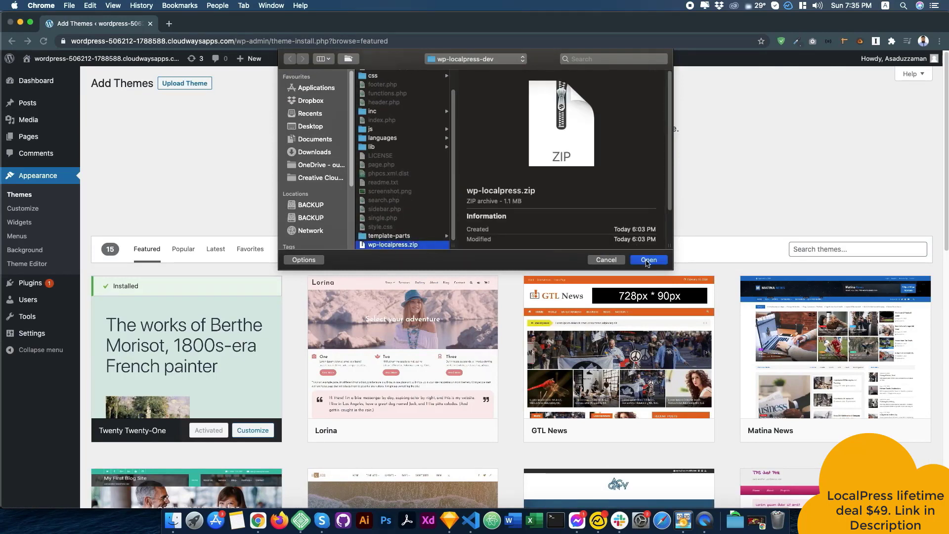
{"action": "left_click", "coordinate": [647, 260]}
{"action": "left_click", "coordinate": [588, 174]}
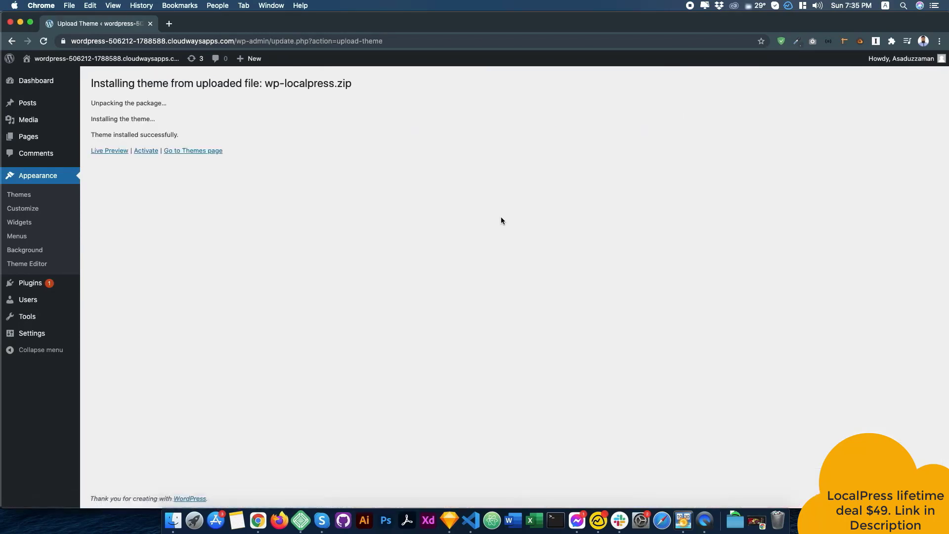
{"action": "left_click", "coordinate": [147, 151]}
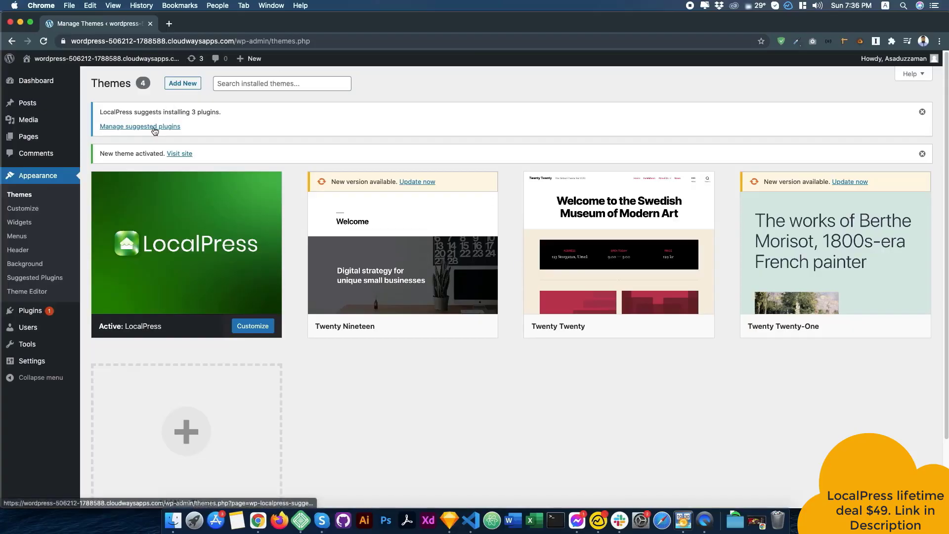
Step: Bulk install the suggested plugins Elementor Page Builder, Elementor Header, Footer & Blocks Template and One Click Demo Import
{"action": "left_click", "coordinate": [154, 127]}
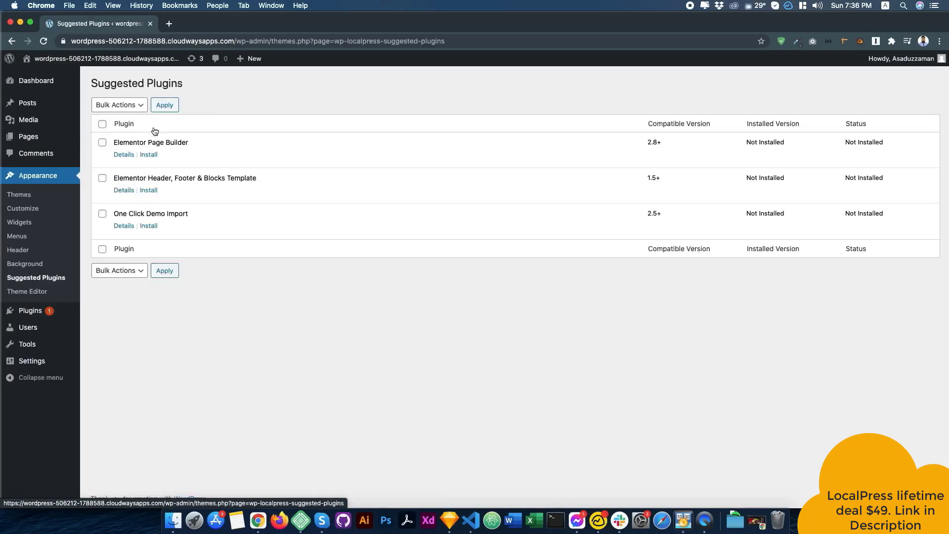
{"action": "left_click", "coordinate": [103, 142]}
{"action": "left_click", "coordinate": [102, 179]}
{"action": "left_click", "coordinate": [102, 213]}
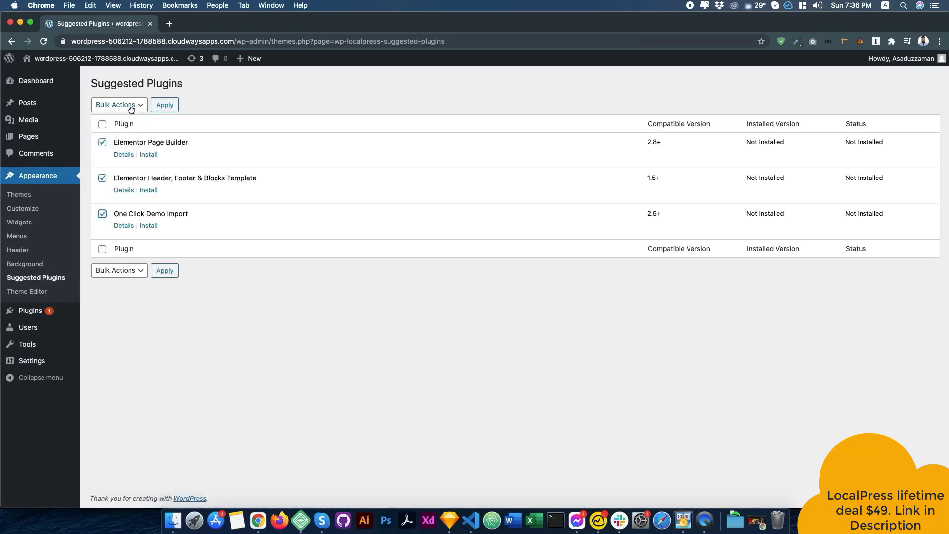
{"action": "left_click", "coordinate": [119, 105]}
{"action": "left_click", "coordinate": [121, 113]}
{"action": "left_click", "coordinate": [165, 105]}
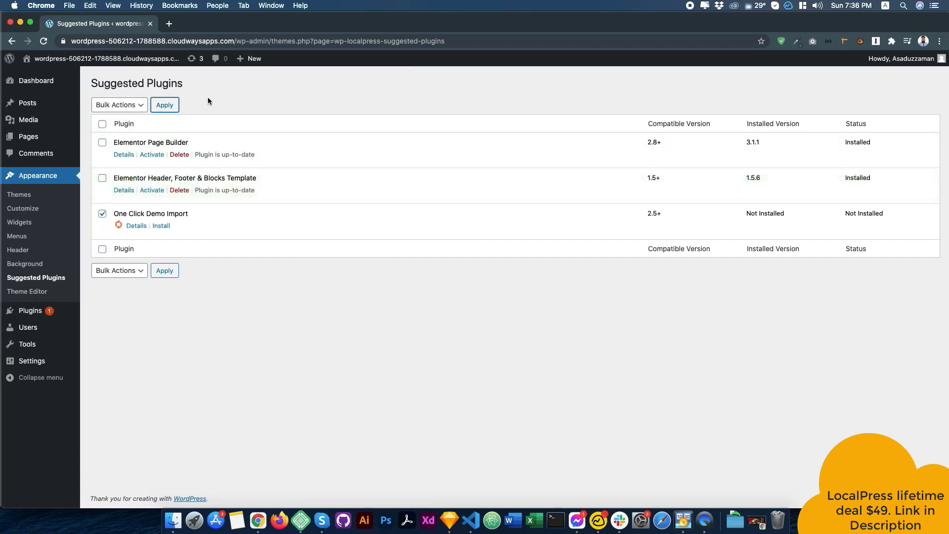
Step: Bulk activate the three installed suggested plugins
{"action": "left_click", "coordinate": [102, 143]}
{"action": "left_click", "coordinate": [102, 178]}
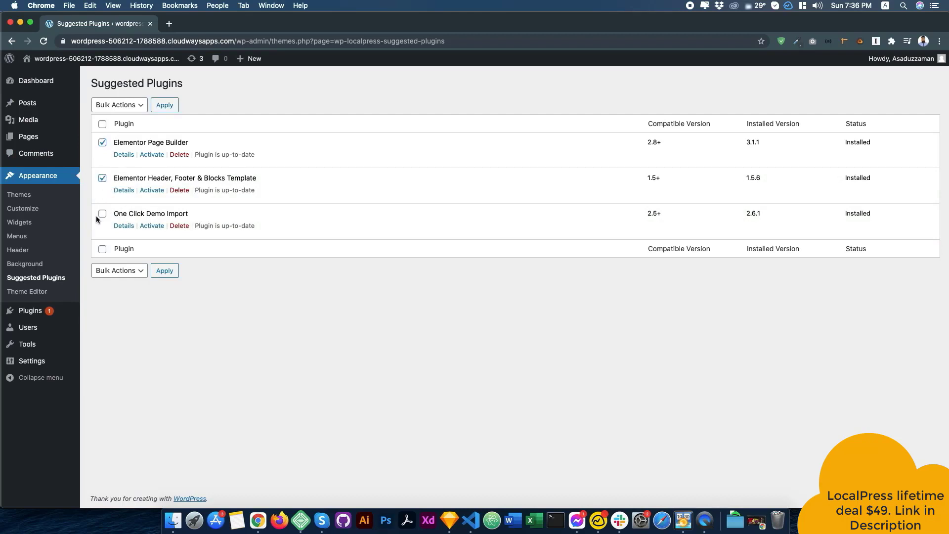
{"action": "left_click", "coordinate": [102, 214]}
{"action": "left_click", "coordinate": [110, 104]}
{"action": "left_click", "coordinate": [110, 124]}
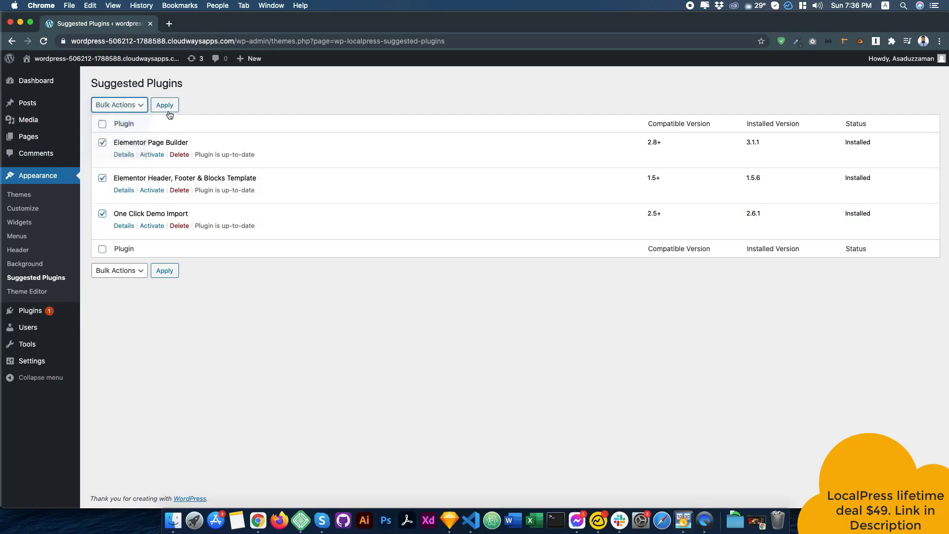
{"action": "left_click", "coordinate": [164, 104]}
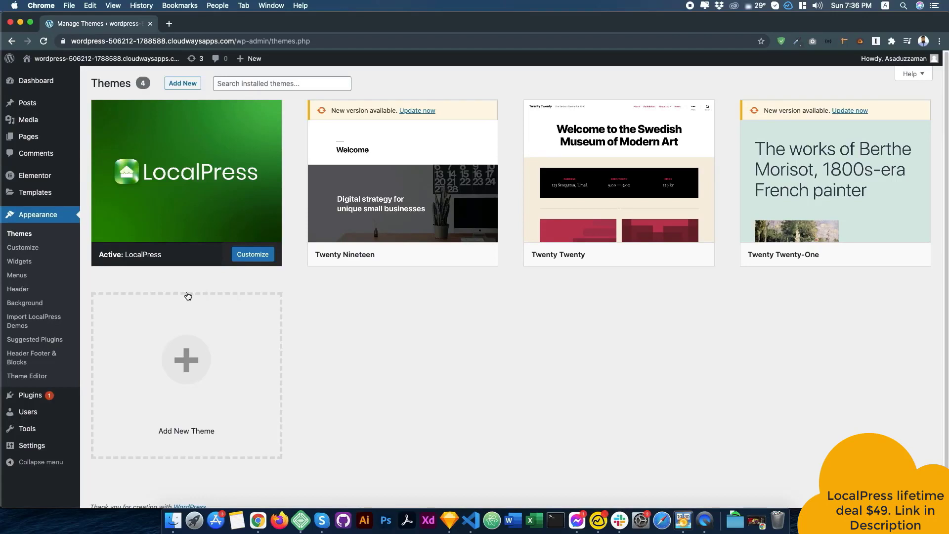
Step: Import the Plumboy demo from the LocalPress demo list and confirm the import
{"action": "left_click", "coordinate": [31, 323]}
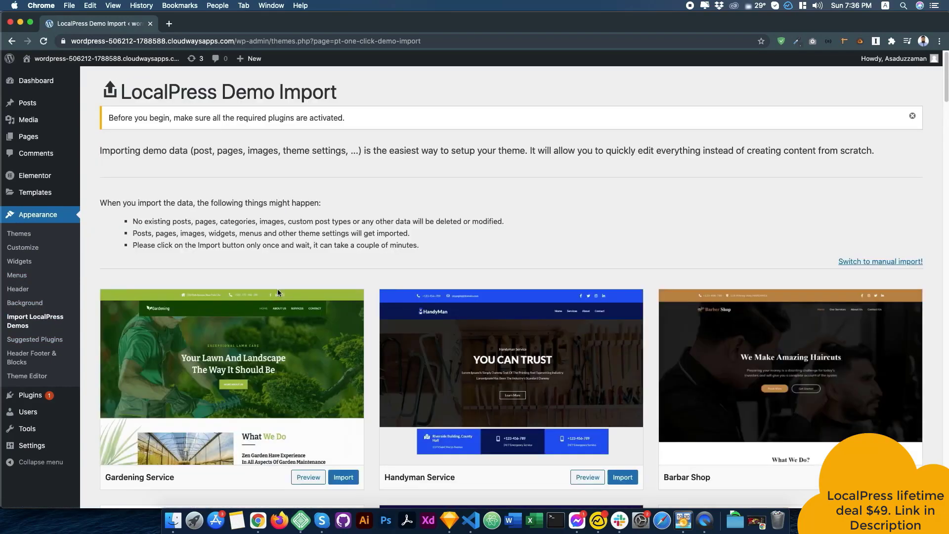
{"action": "scroll", "coordinate": [365, 271], "scroll_direction": "down", "scroll_amount": 15}
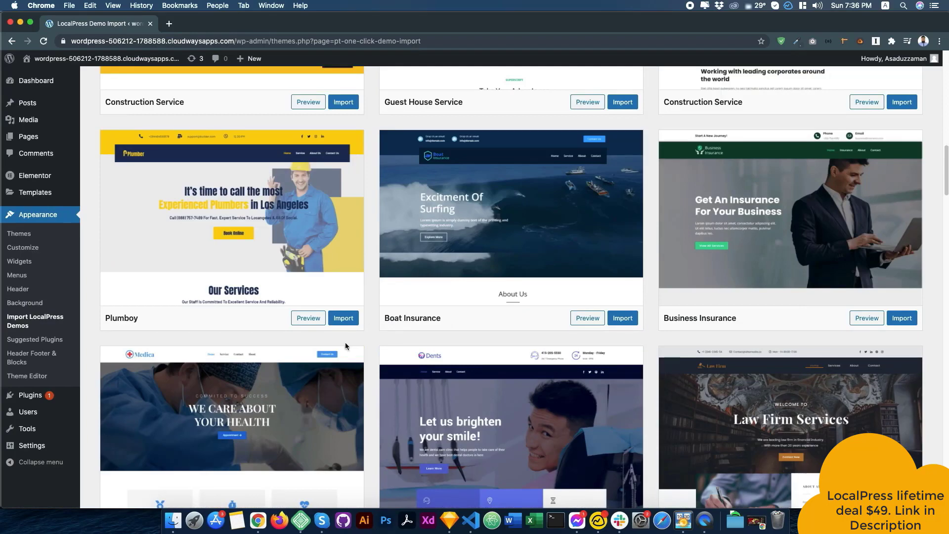
{"action": "left_click", "coordinate": [339, 318]}
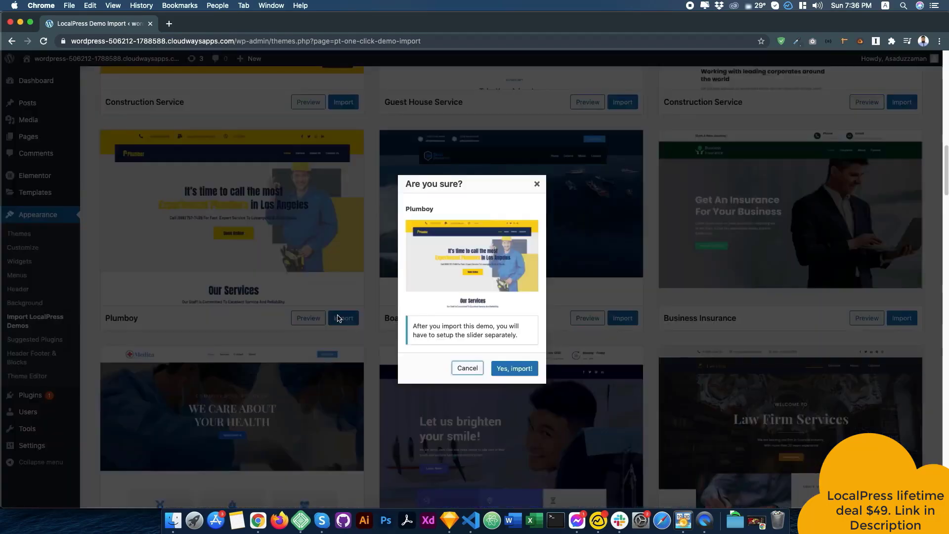
{"action": "left_click", "coordinate": [514, 370]}
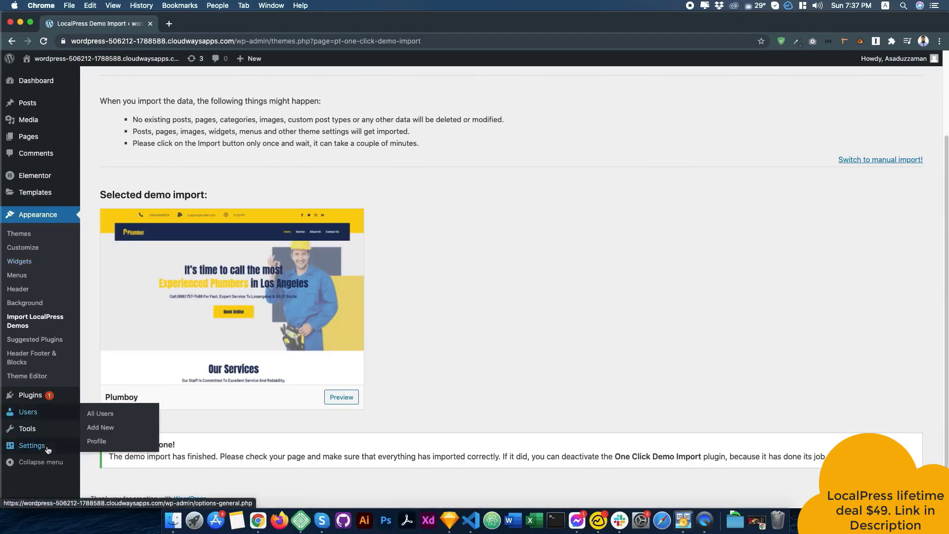
Step: In the Reading settings, make the homepage display the static page Home and save the changes
{"action": "mouse_move", "coordinate": [48, 447]}
{"action": "left_click", "coordinate": [100, 403]}
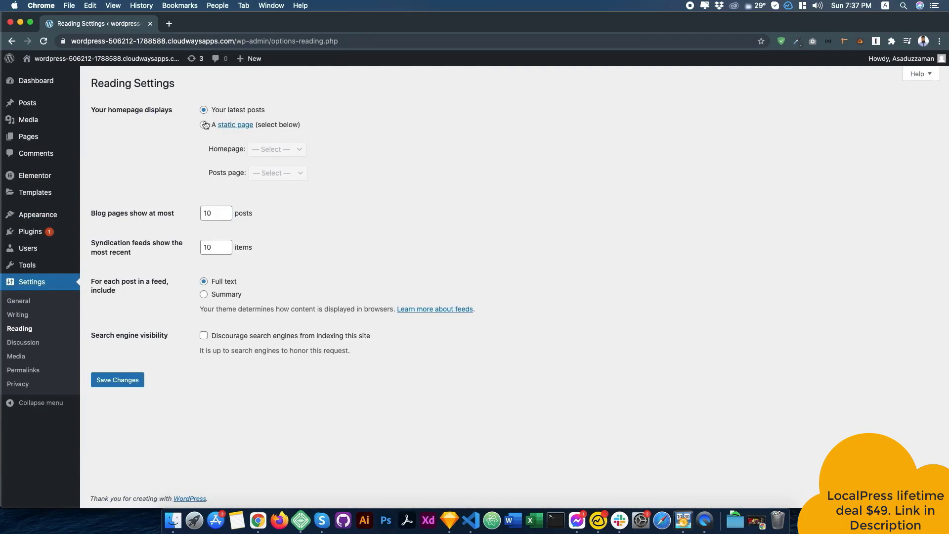
{"action": "left_click", "coordinate": [203, 125]}
{"action": "left_click", "coordinate": [262, 149]}
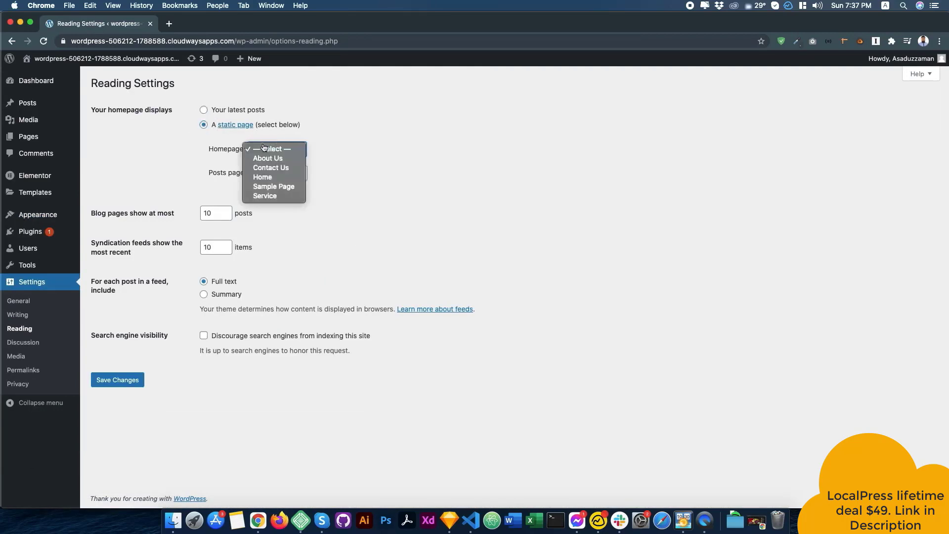
{"action": "left_click", "coordinate": [265, 177]}
{"action": "left_click", "coordinate": [119, 379]}
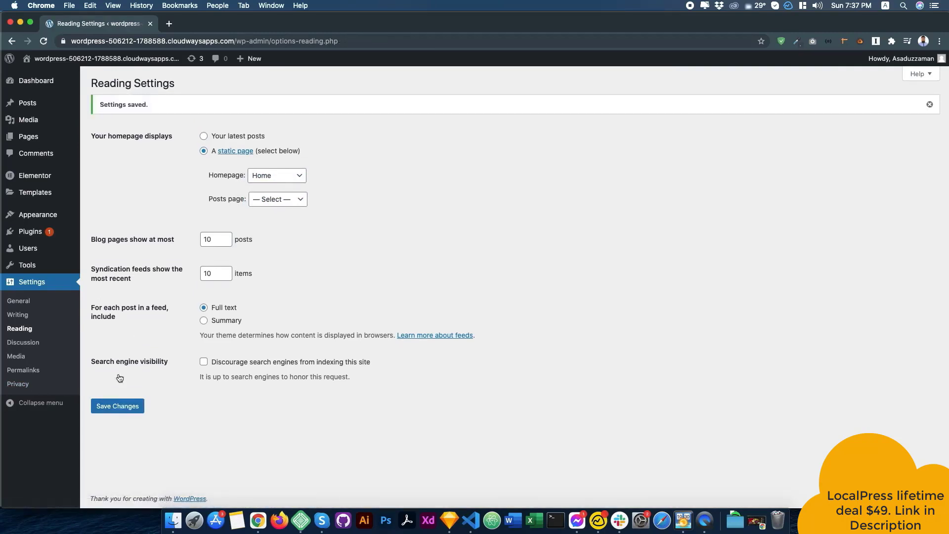
Step: Open the live site in a new tab and review the imported homepage from header to footer
{"action": "mouse_move", "coordinate": [79, 70]}
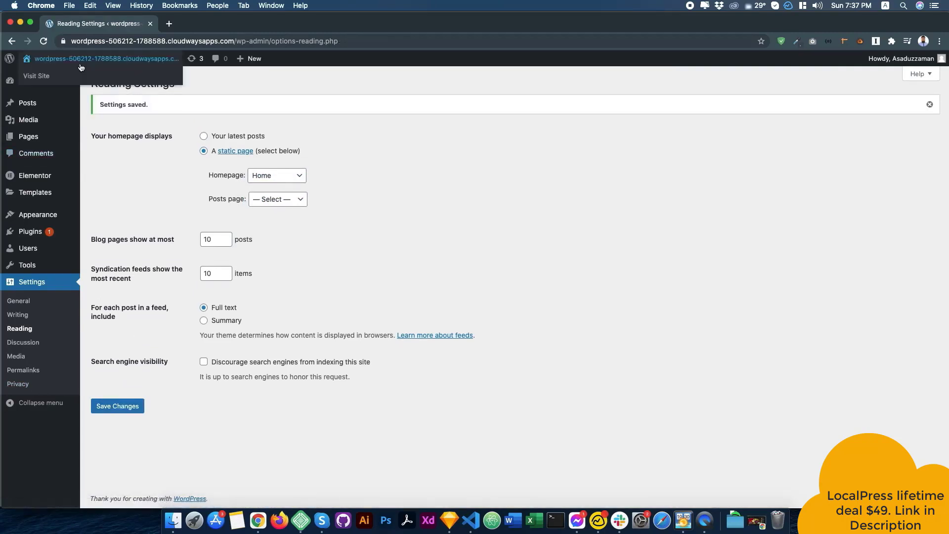
{"action": "left_click", "coordinate": [81, 79], "text": "super"}
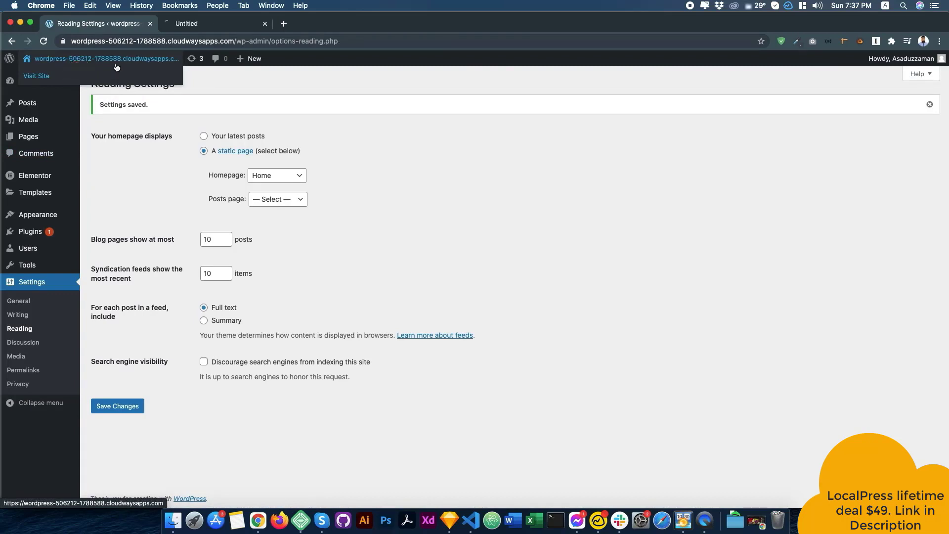
{"action": "left_click", "coordinate": [213, 25]}
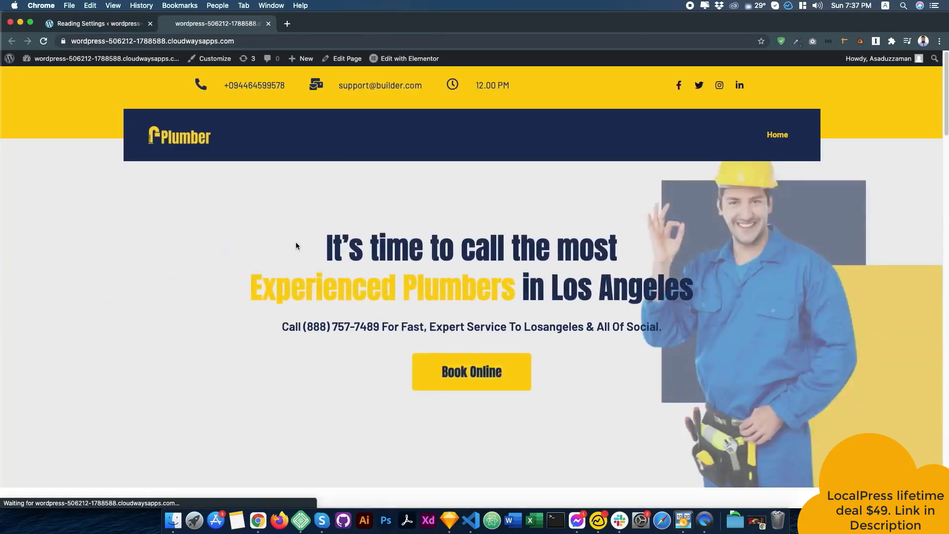
{"action": "scroll", "coordinate": [296, 246], "scroll_direction": "down", "scroll_amount": 15}
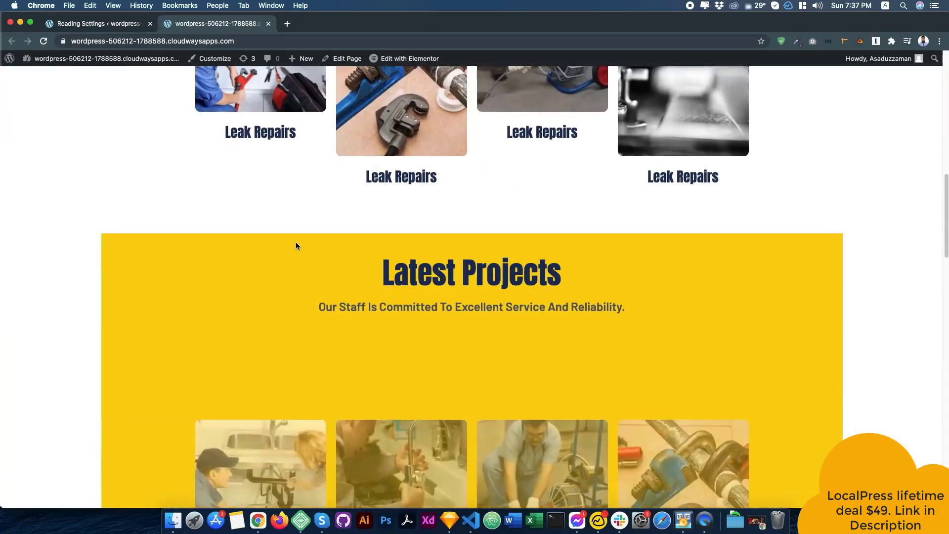
{"action": "scroll", "coordinate": [296, 246], "scroll_direction": "down", "scroll_amount": 20}
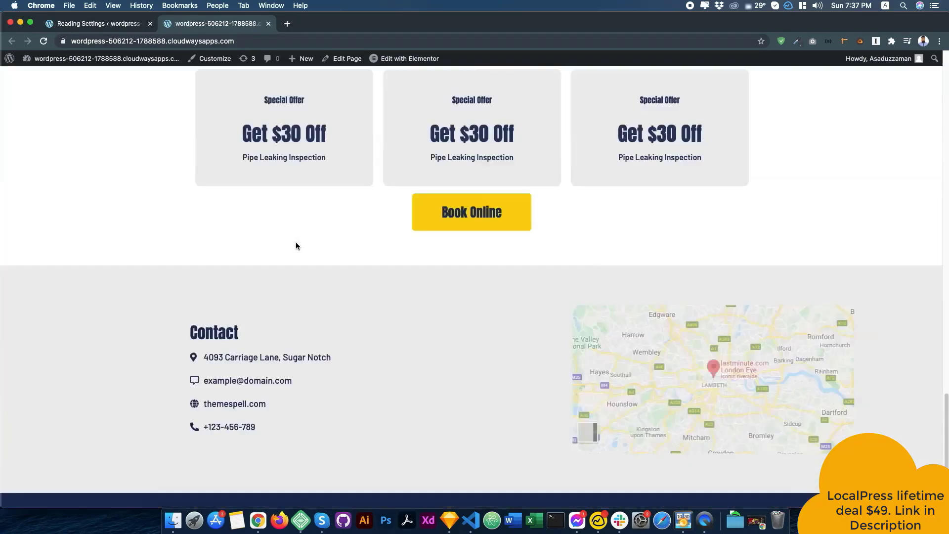
{"action": "scroll", "coordinate": [296, 246], "scroll_direction": "down", "scroll_amount": 4}
{"action": "scroll", "coordinate": [295, 246], "scroll_direction": "up", "scroll_amount": 12}
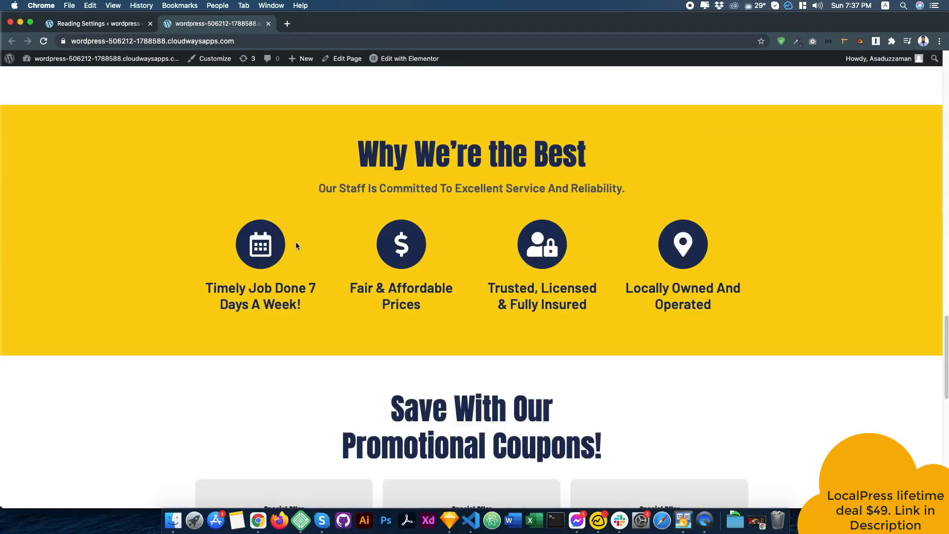
{"action": "scroll", "coordinate": [297, 246], "scroll_direction": "up", "scroll_amount": 20}
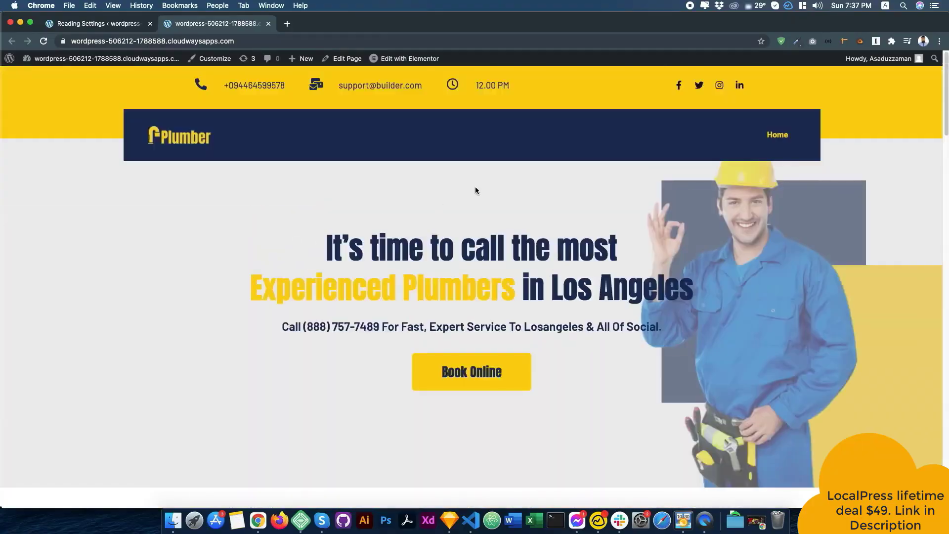